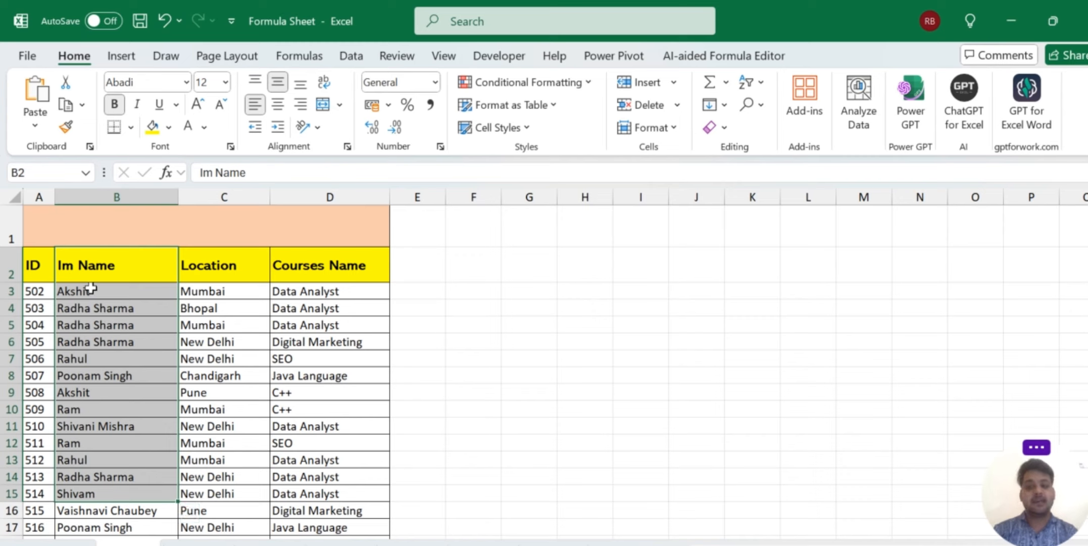
pyautogui.click(90, 289)
pyautogui.moveTo(113, 308); pyautogui.dragTo(135, 339)
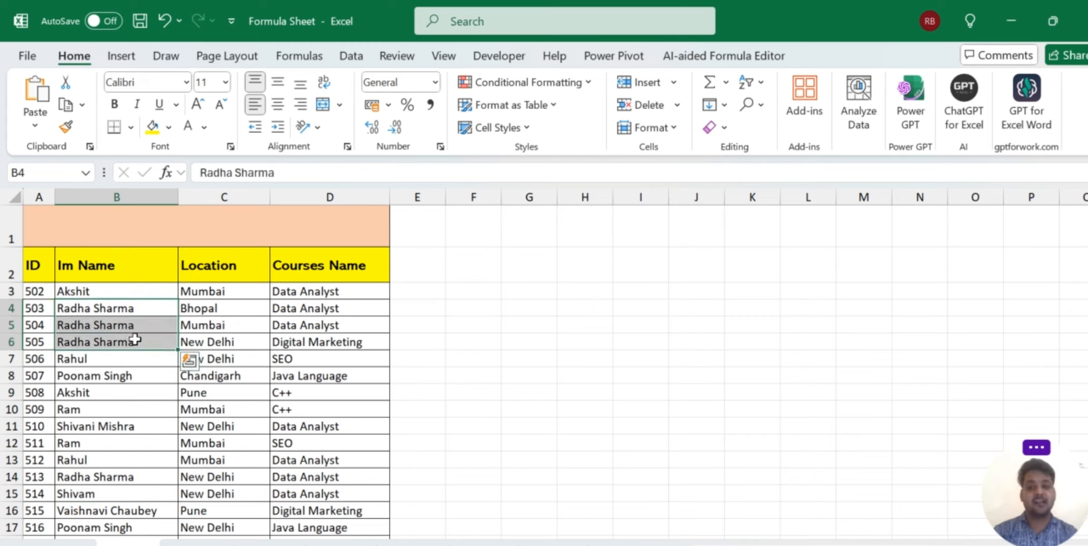
pyautogui.click(120, 365)
pyautogui.click(102, 461)
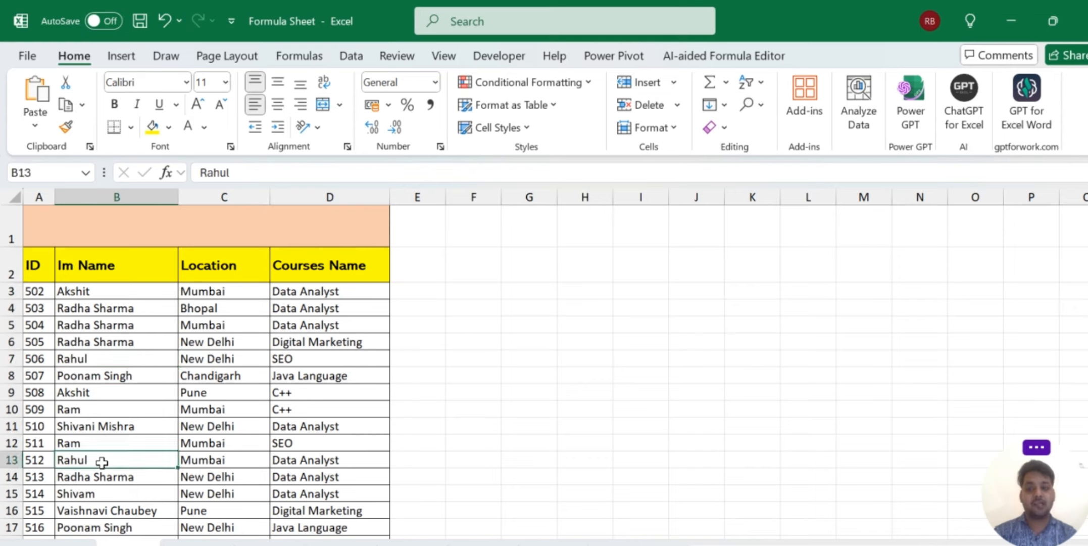
pyautogui.click(91, 411)
pyautogui.click(95, 442)
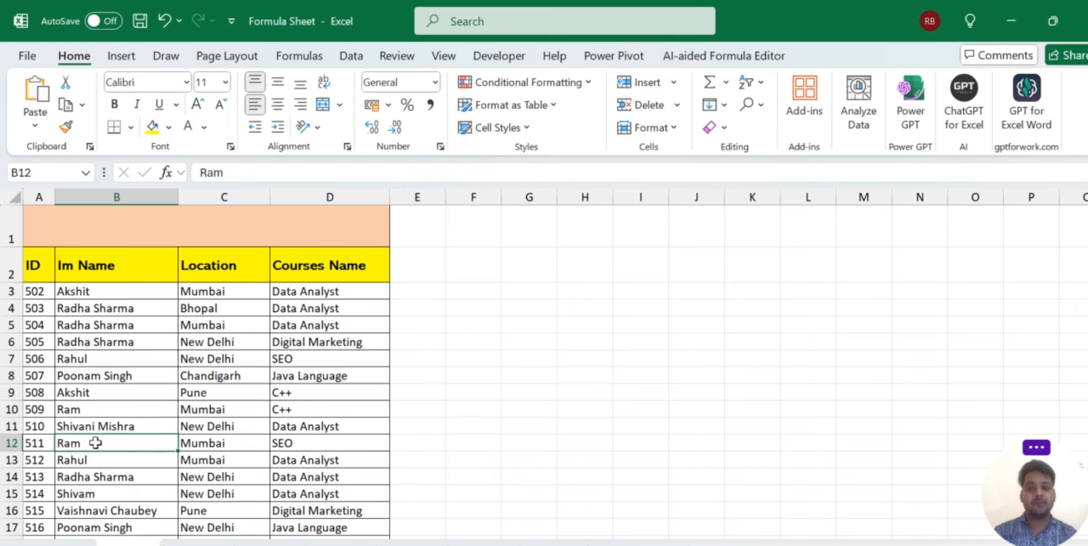
pyautogui.click(97, 292)
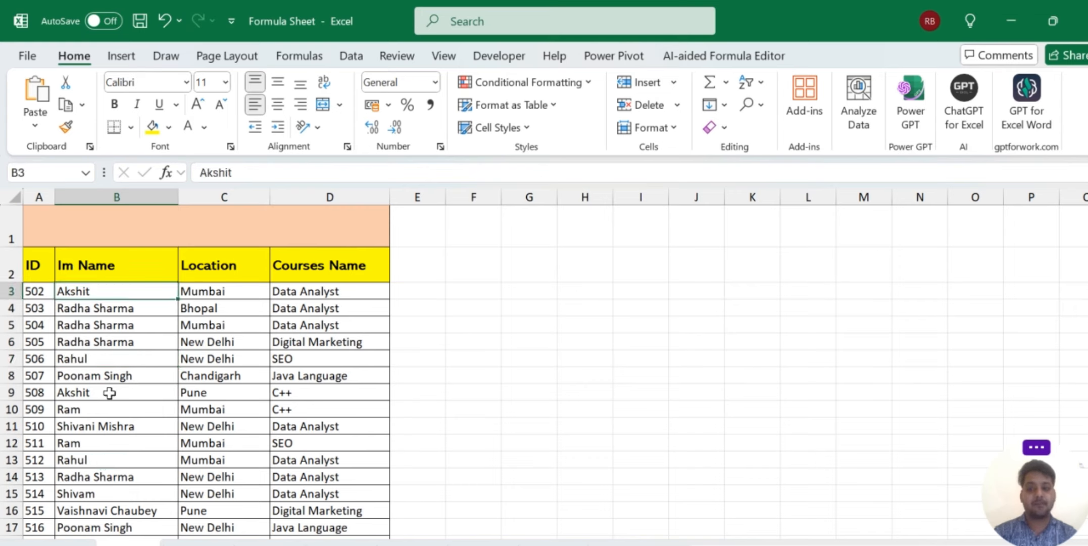
pyautogui.click(109, 393)
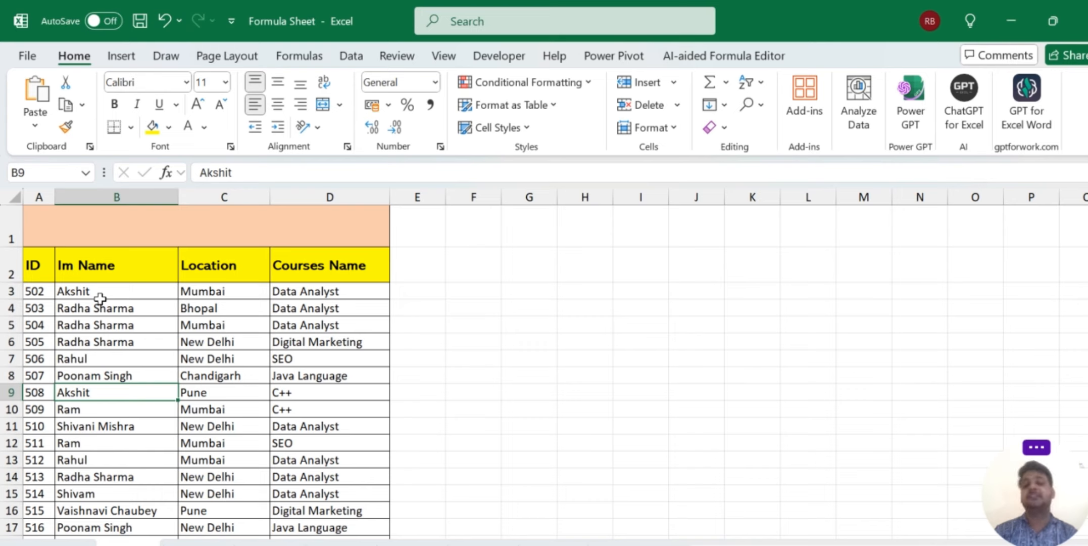
pyautogui.moveTo(100, 294); pyautogui.dragTo(123, 460)
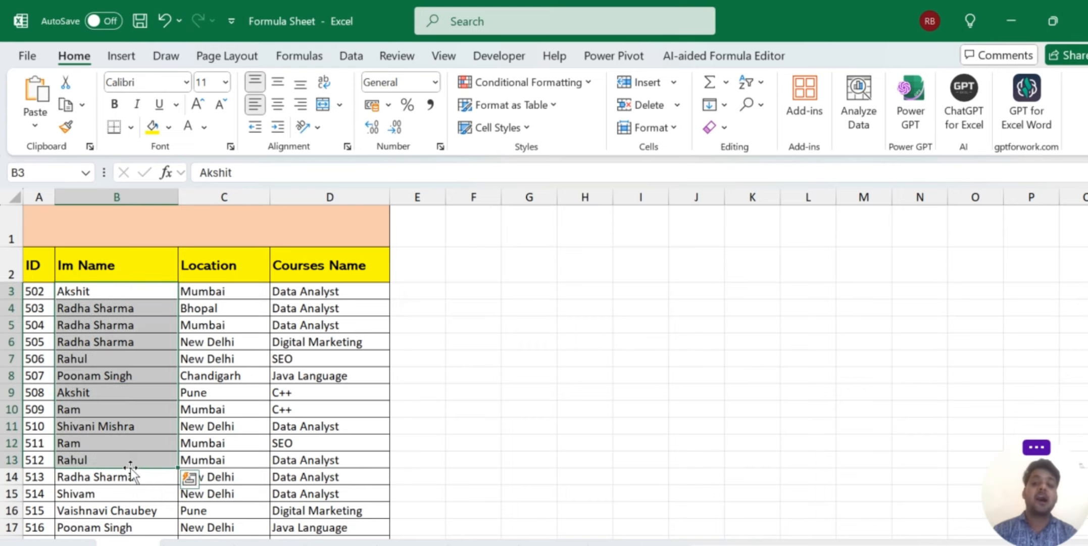
pyautogui.click(465, 285)
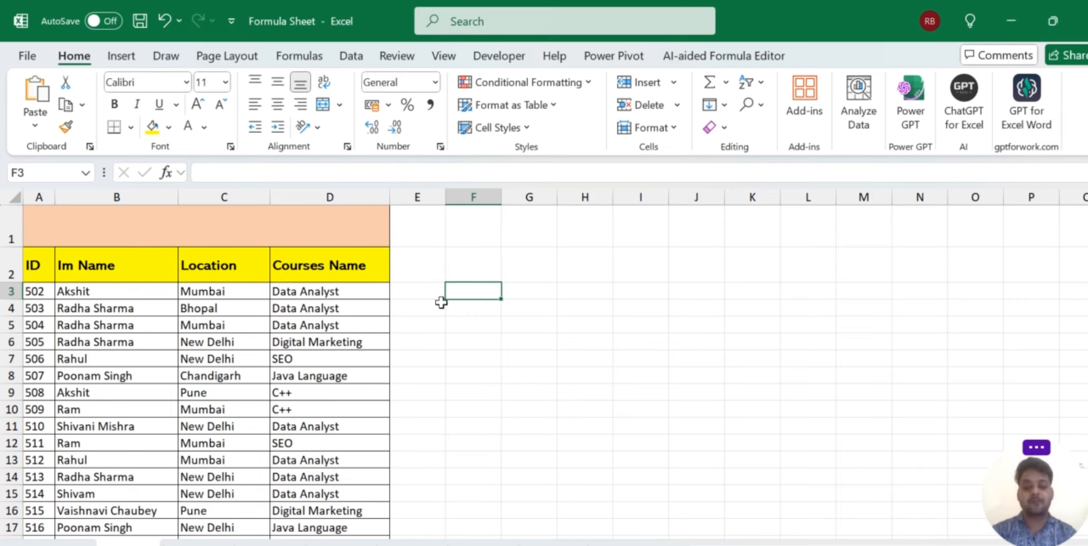
pyautogui.write('Akshit')
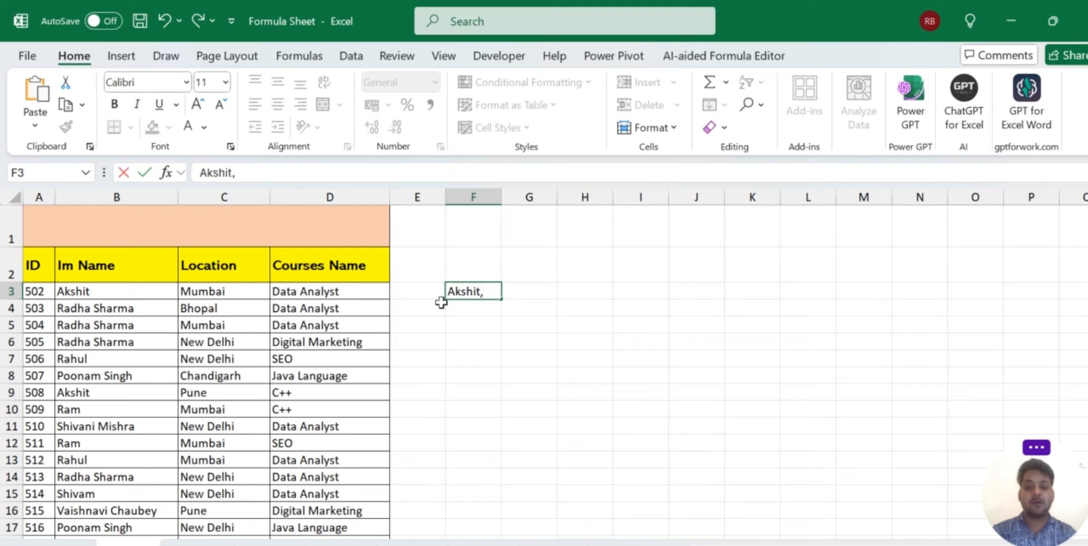
pyautogui.write(',')
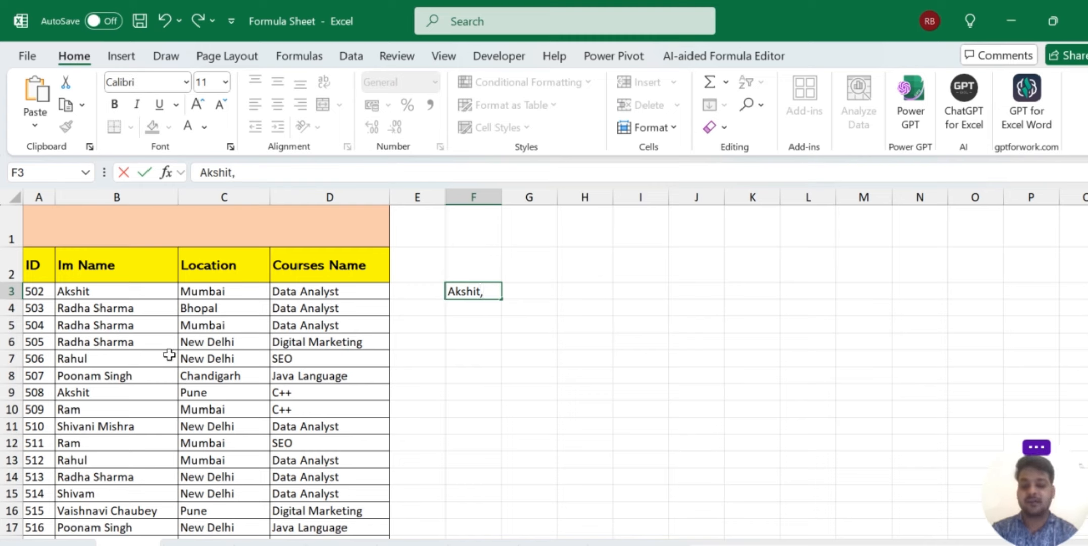
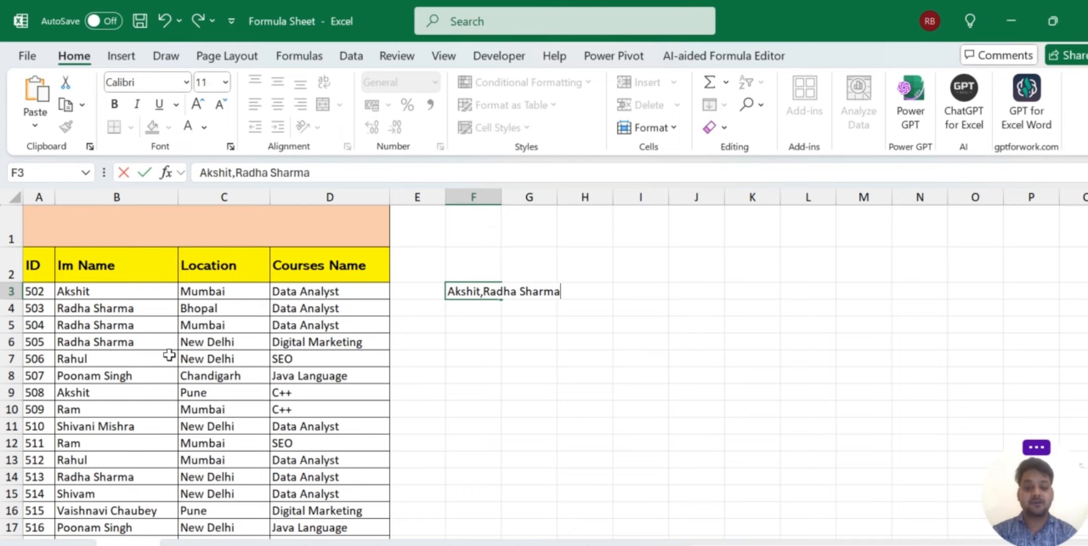
pyautogui.write(',R')
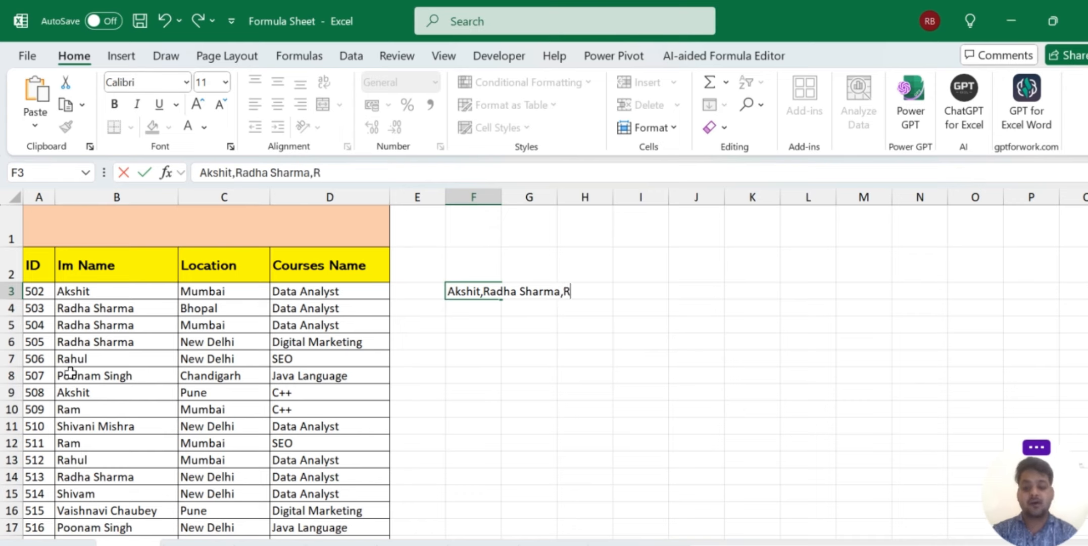
pyautogui.write('ahul')
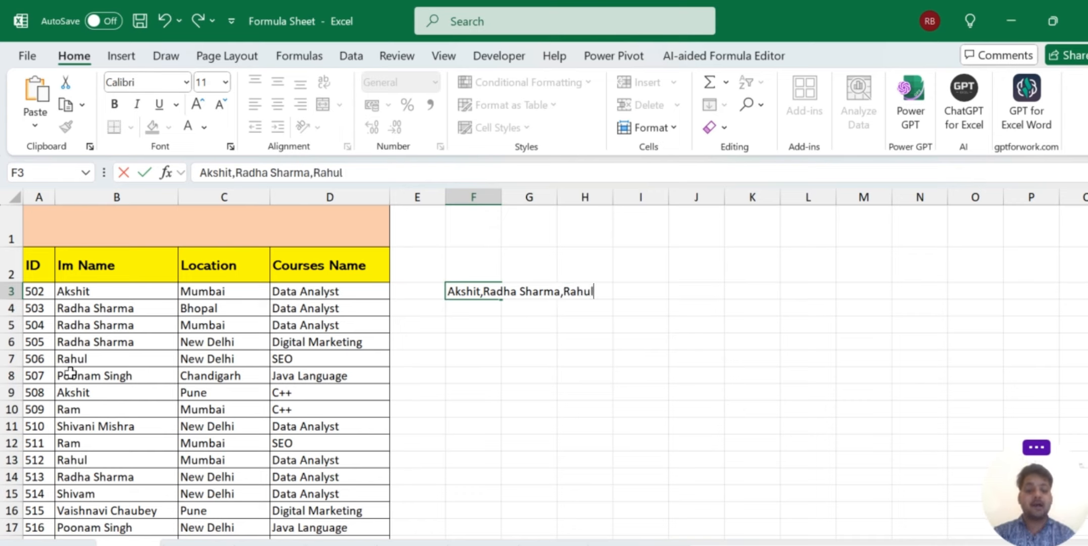
pyautogui.press('Return')
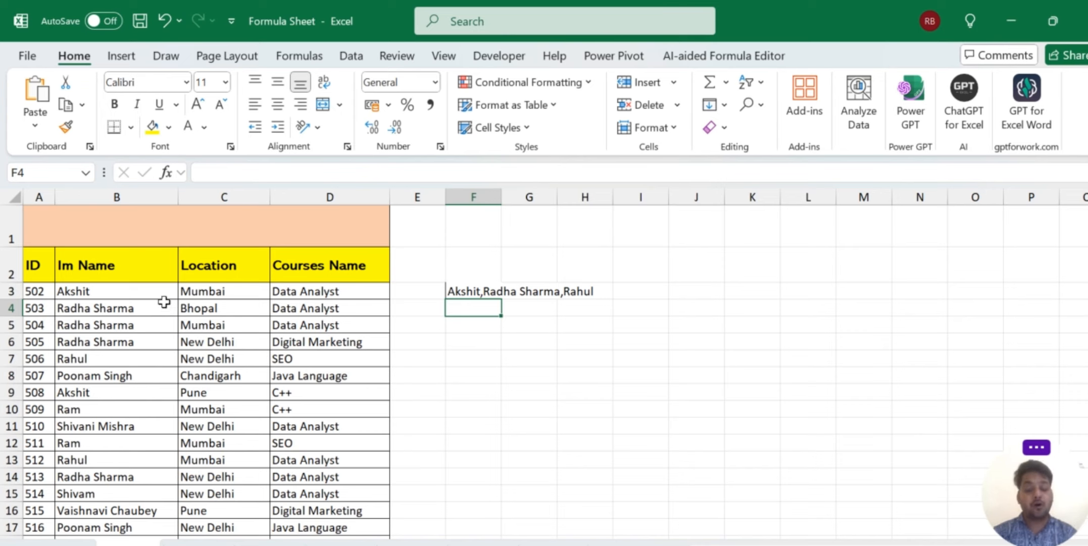
pyautogui.click(147, 304)
pyautogui.moveTo(147, 303); pyautogui.dragTo(221, 485)
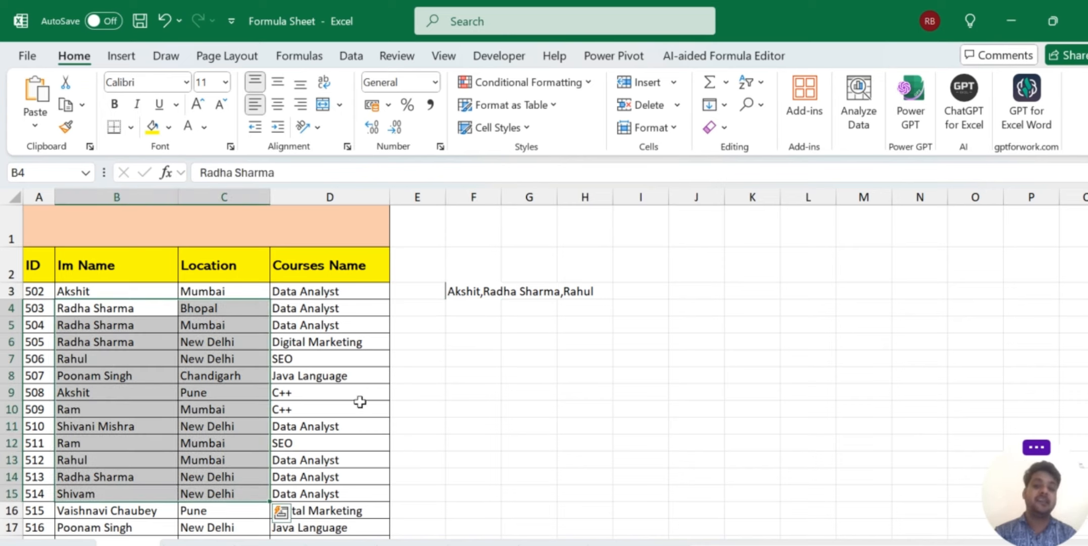
pyautogui.moveTo(463, 295); pyautogui.dragTo(790, 293)
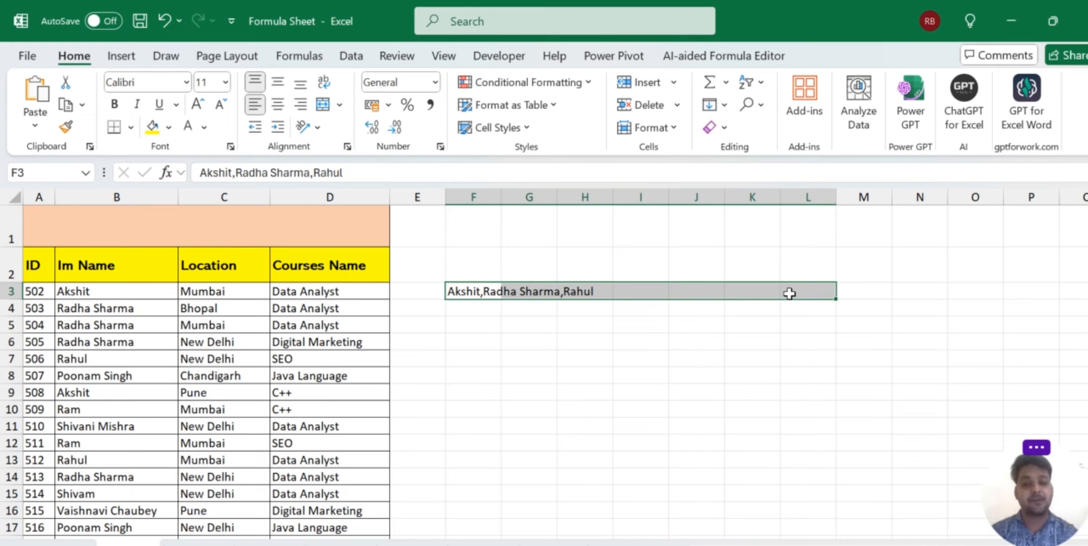
# Delete the hand-written name list from F3.
pyautogui.press('Delete')
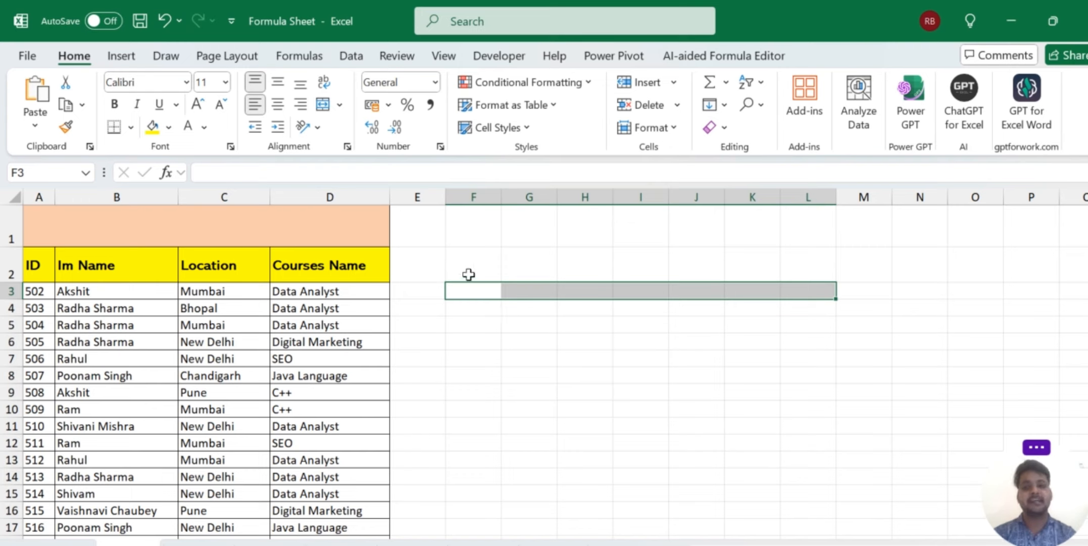
pyautogui.click(467, 270)
pyautogui.click(471, 321)
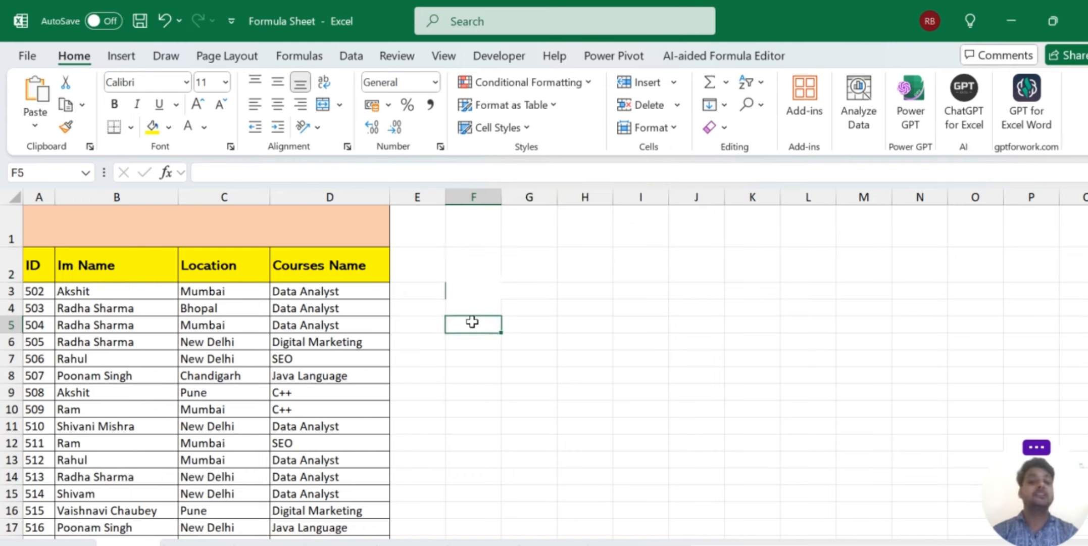
# Retitle the merged A1 banner to 'ARRAYTOTEXT+UNIQUE Formula'.
pyautogui.click(200, 218)
pyautogui.doubleClick(201, 218)
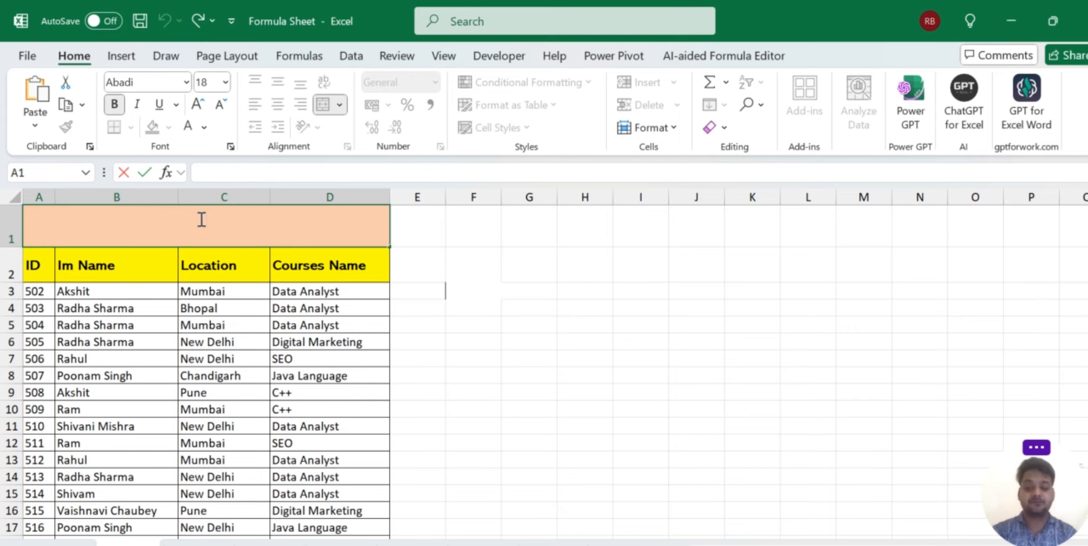
pyautogui.press('capslock')
pyautogui.write('A')
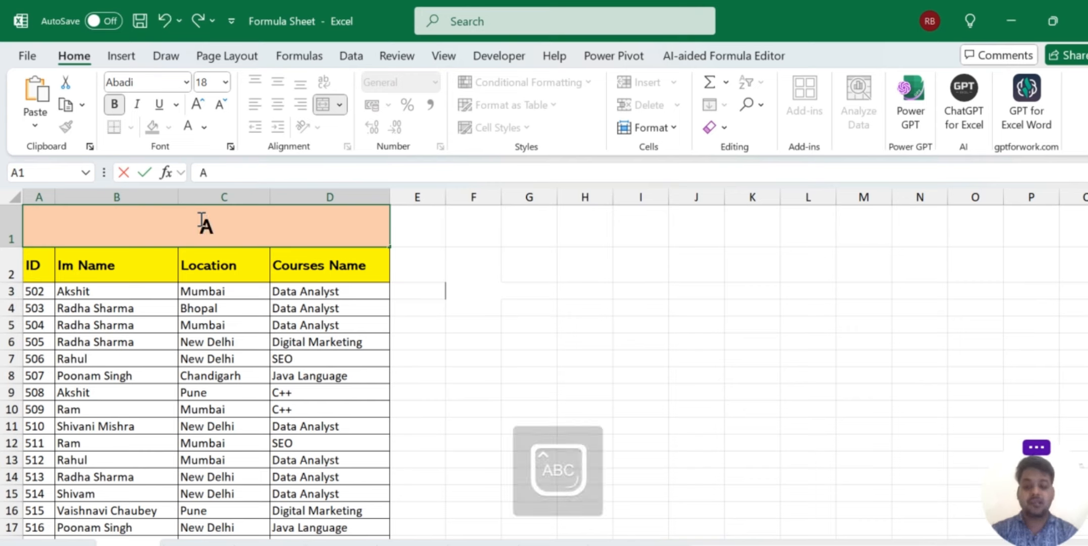
pyautogui.write('RRAYTOTES')
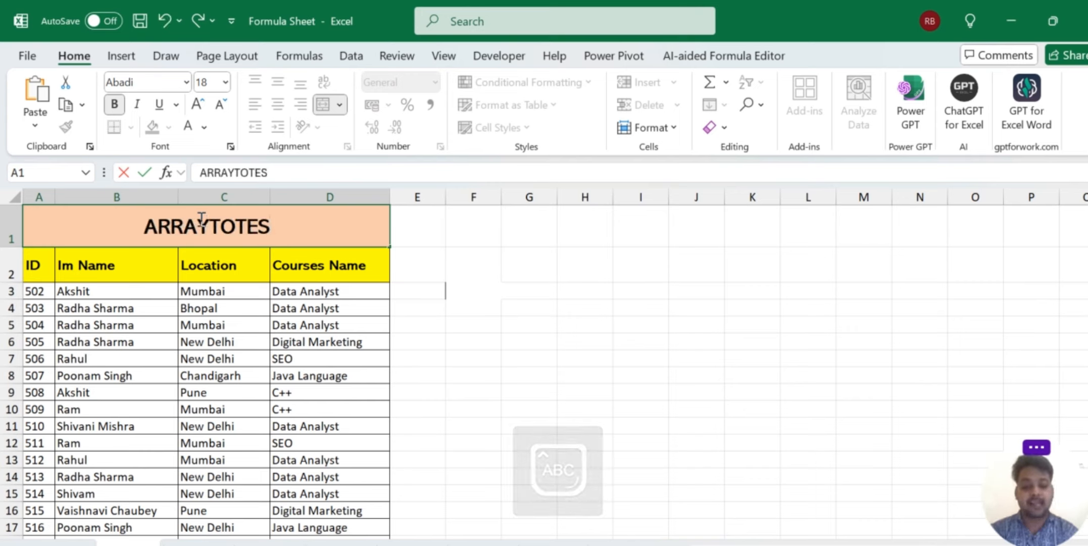
pyautogui.press('BackSpace')
pyautogui.write('XT')
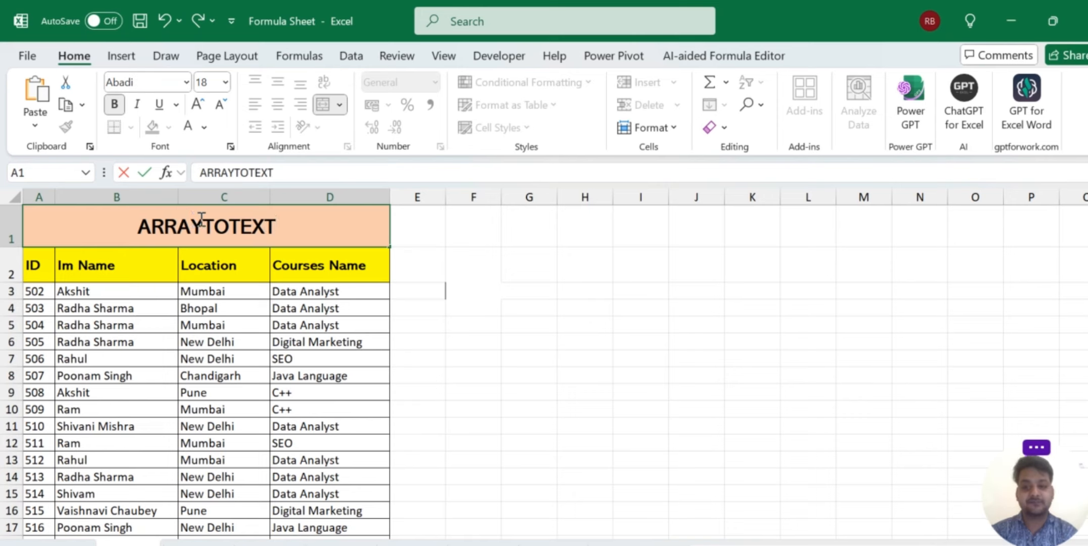
pyautogui.write('+')
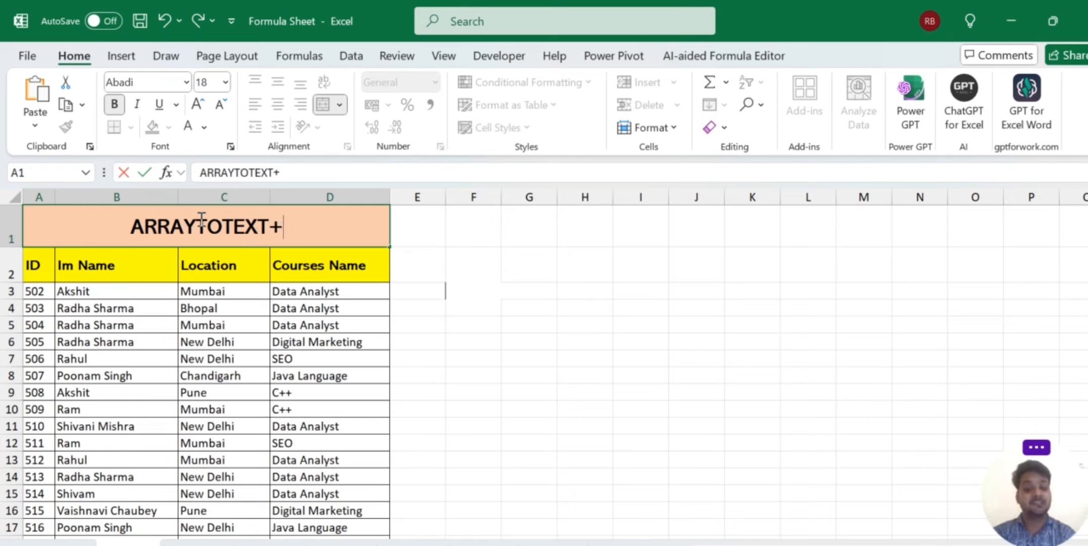
pyautogui.write('UNI')
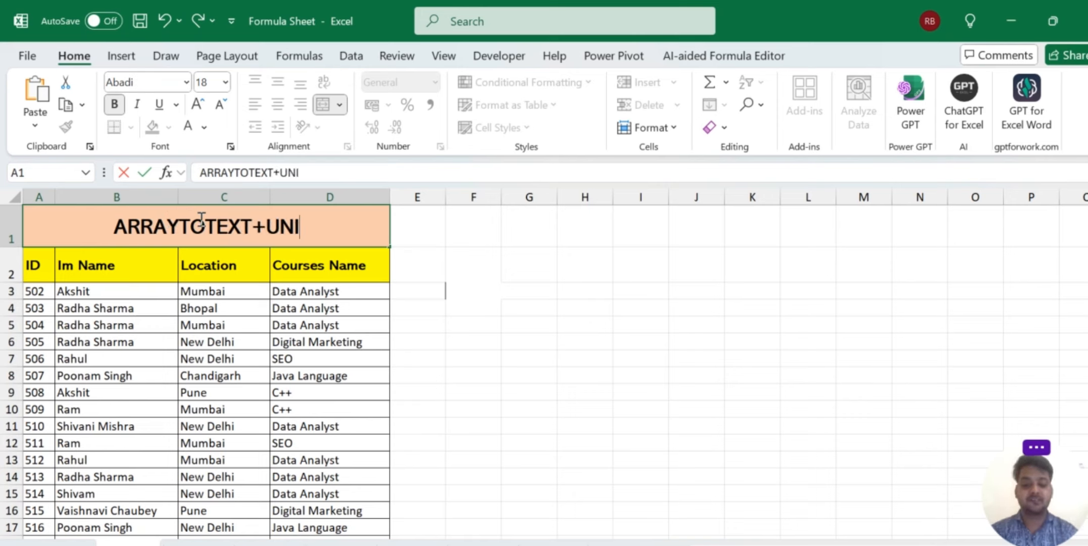
pyautogui.write('QUE')
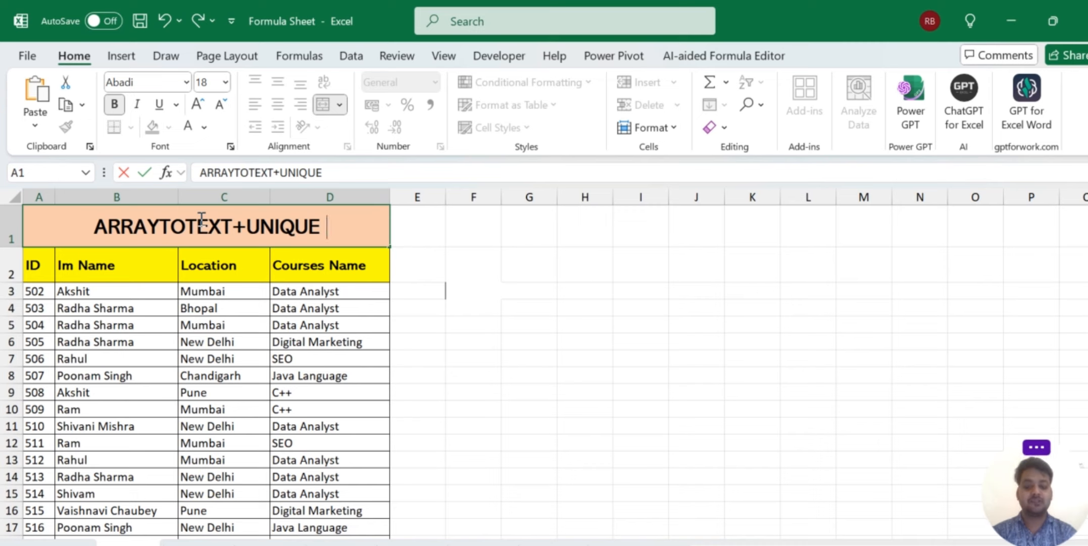
pyautogui.press('capslock')
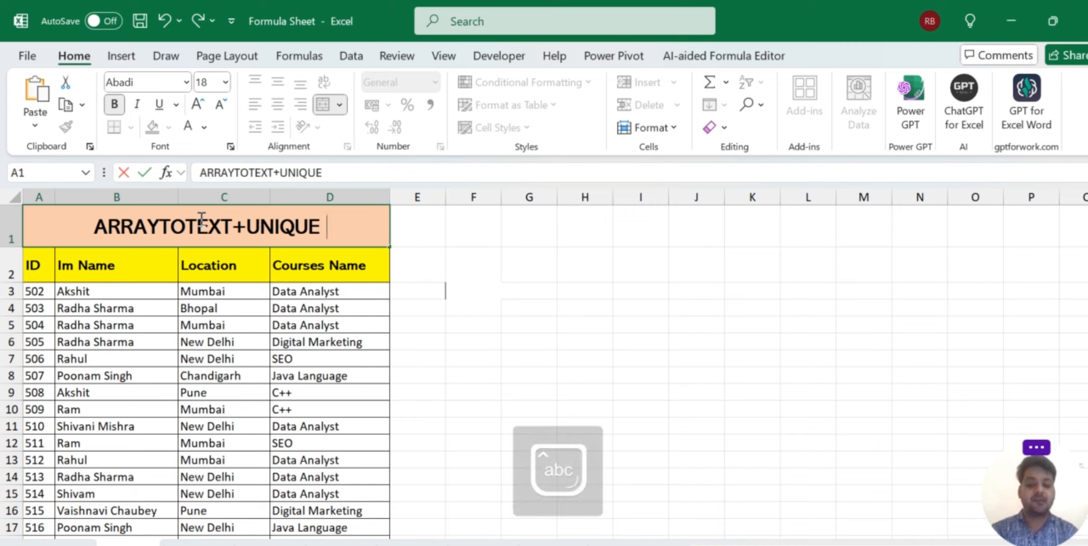
pyautogui.write('Formula')
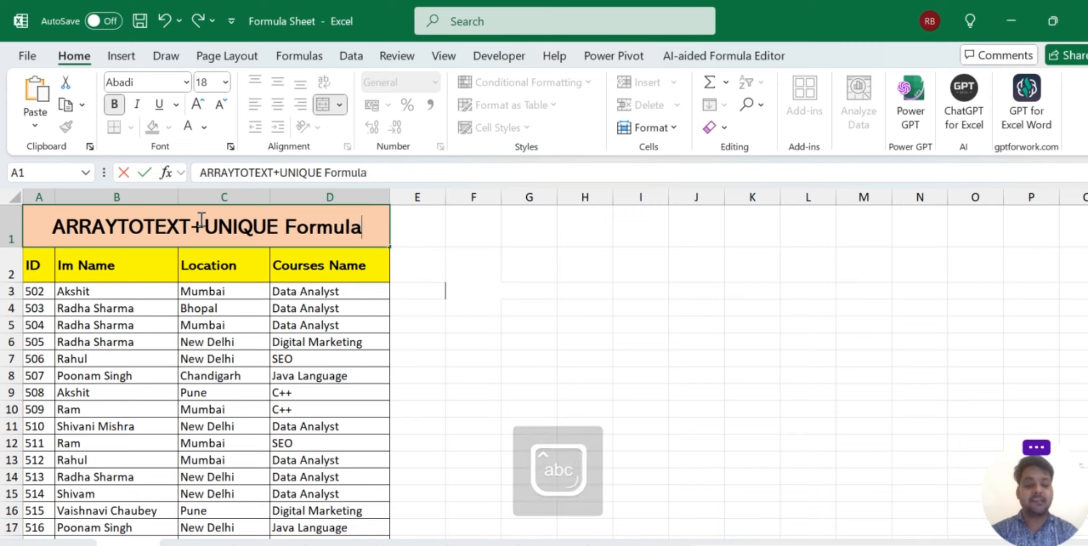
pyautogui.press('Return')
pyautogui.click(479, 318)
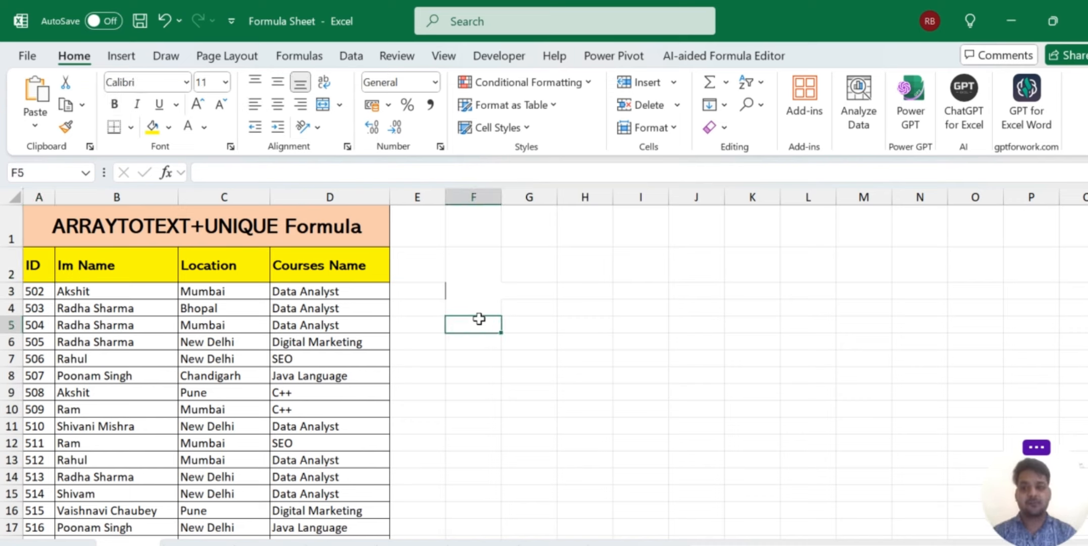
pyautogui.moveTo(132, 291); pyautogui.dragTo(133, 442)
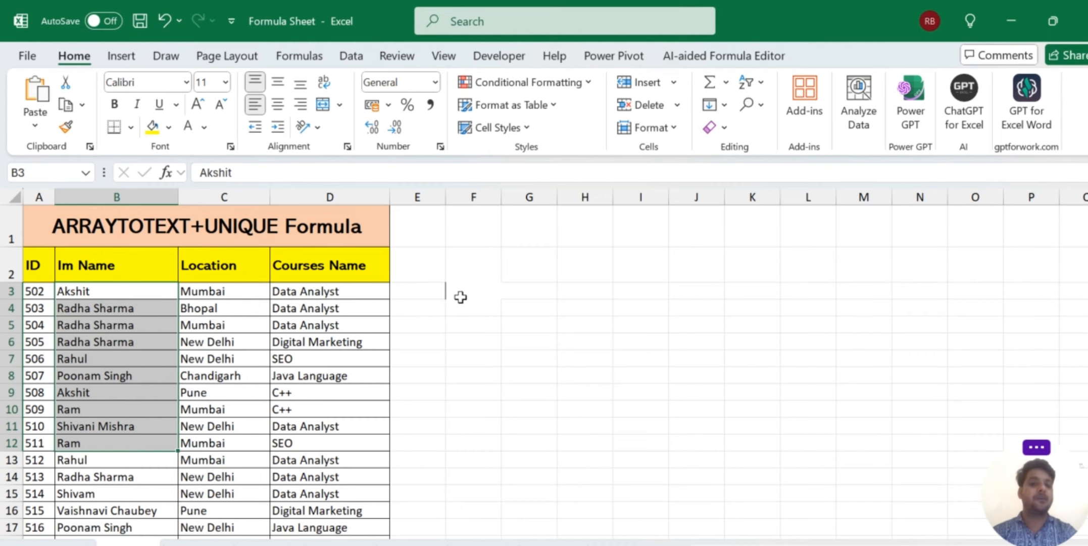
pyautogui.moveTo(459, 295); pyautogui.dragTo(896, 301)
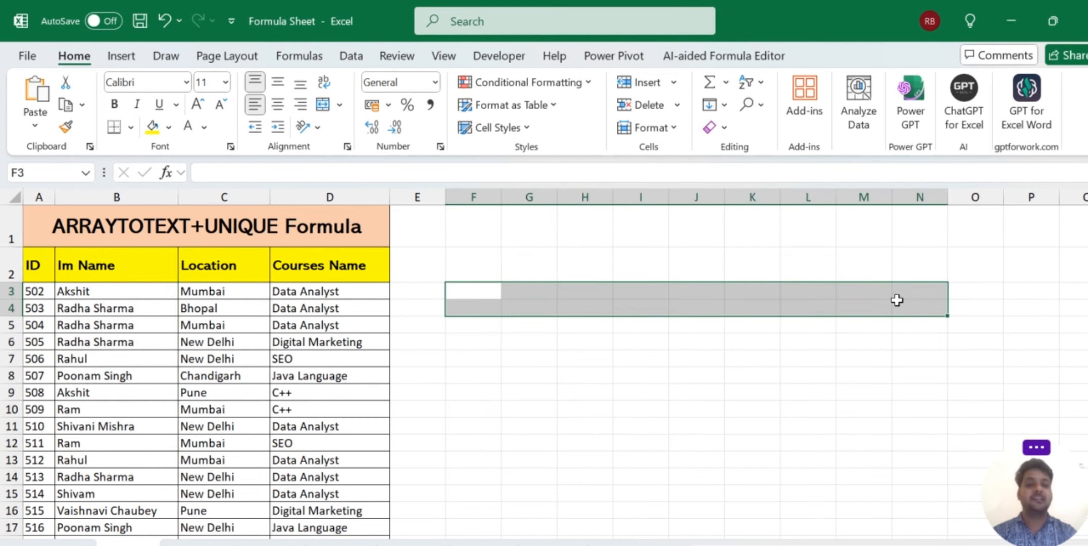
pyautogui.click(217, 224)
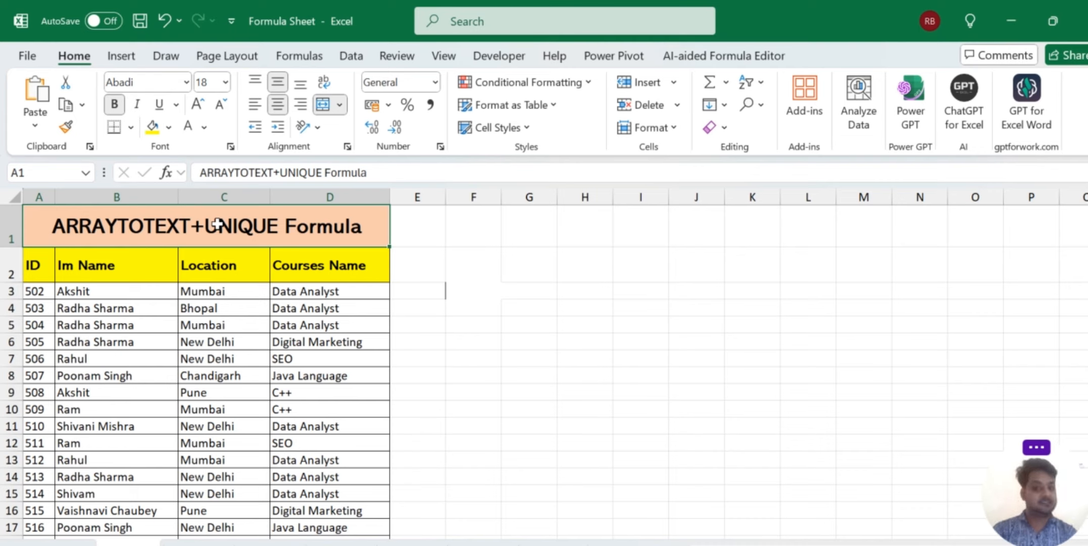
pyautogui.click(482, 293)
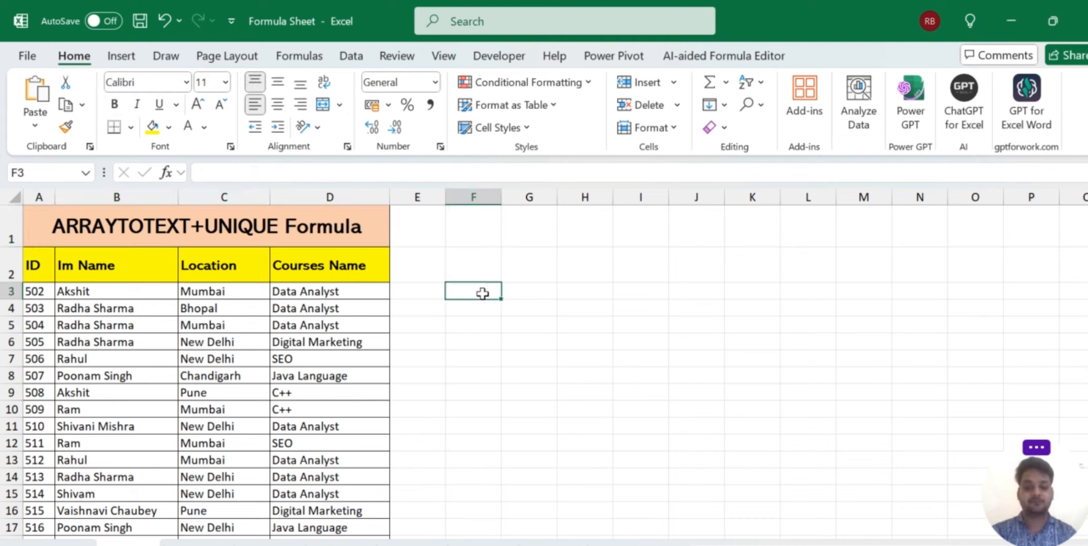
# Enter 'IM Name' in F3 and make it bold on a yellow fill.
pyautogui.write('IM Name')
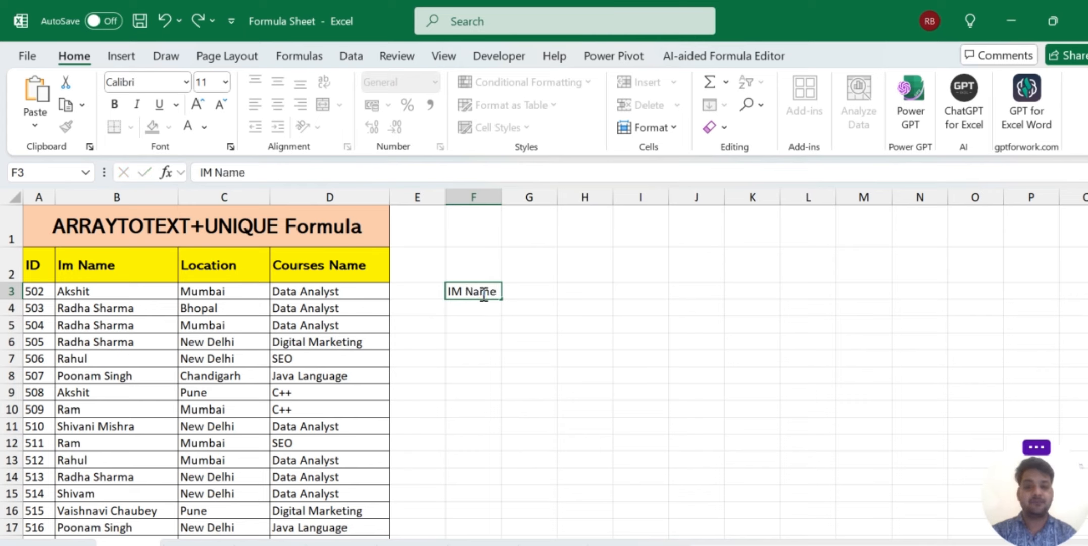
pyautogui.press('Tab')
pyautogui.click(474, 293)
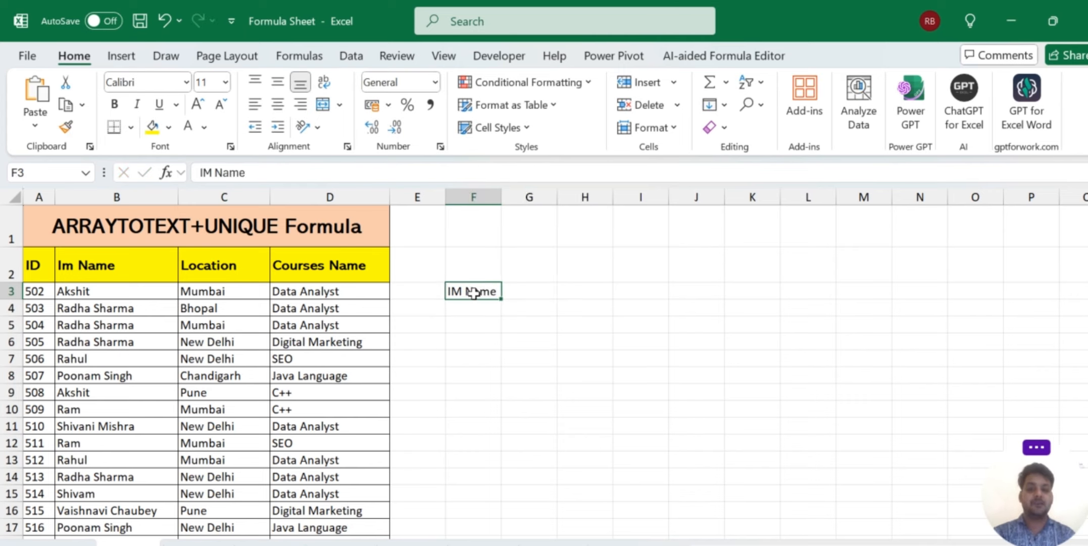
pyautogui.click(149, 127)
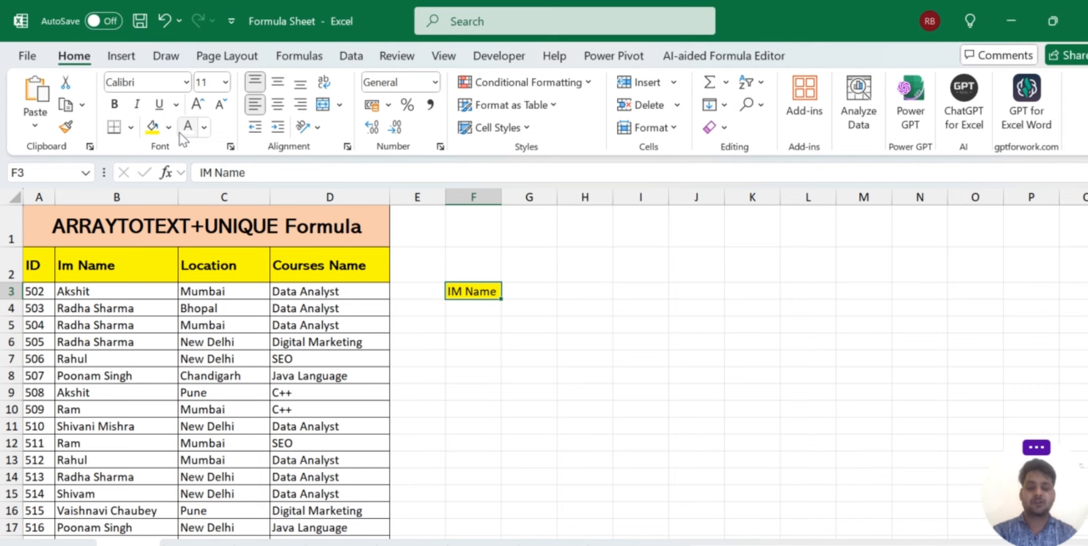
pyautogui.hotkey('ctrl', 'z')
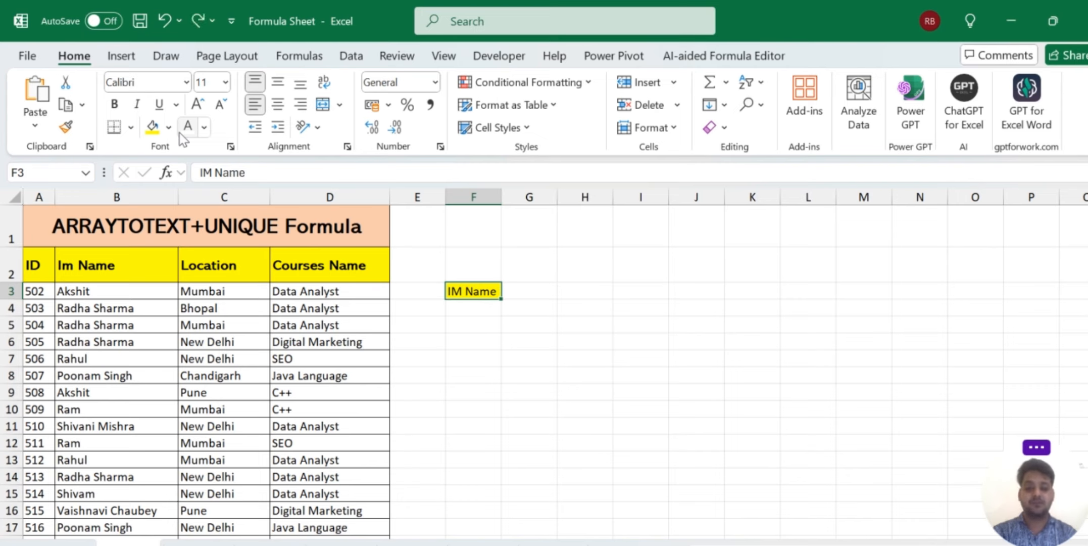
pyautogui.hotkey('ctrl', 'b')
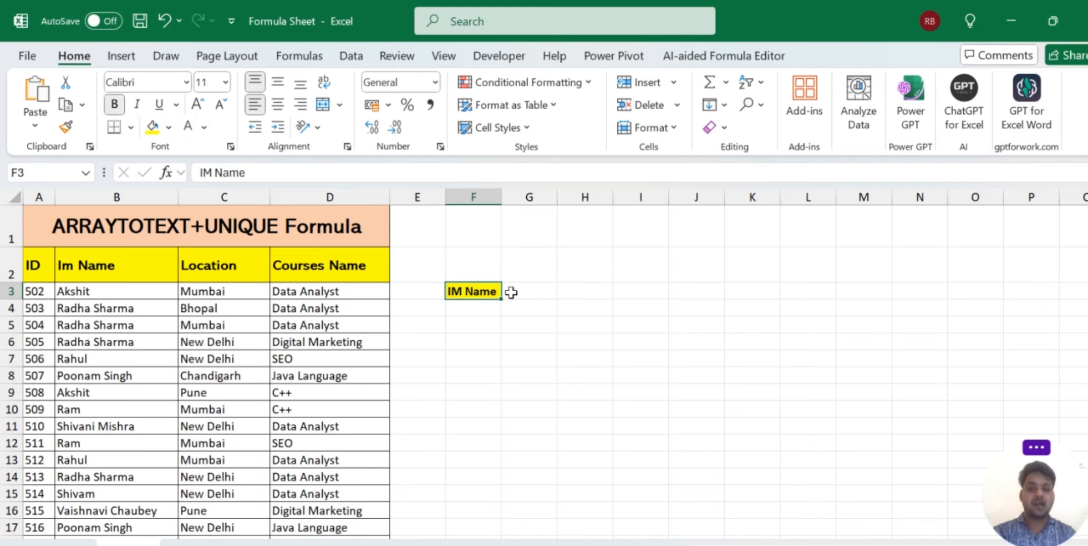
pyautogui.click(522, 288)
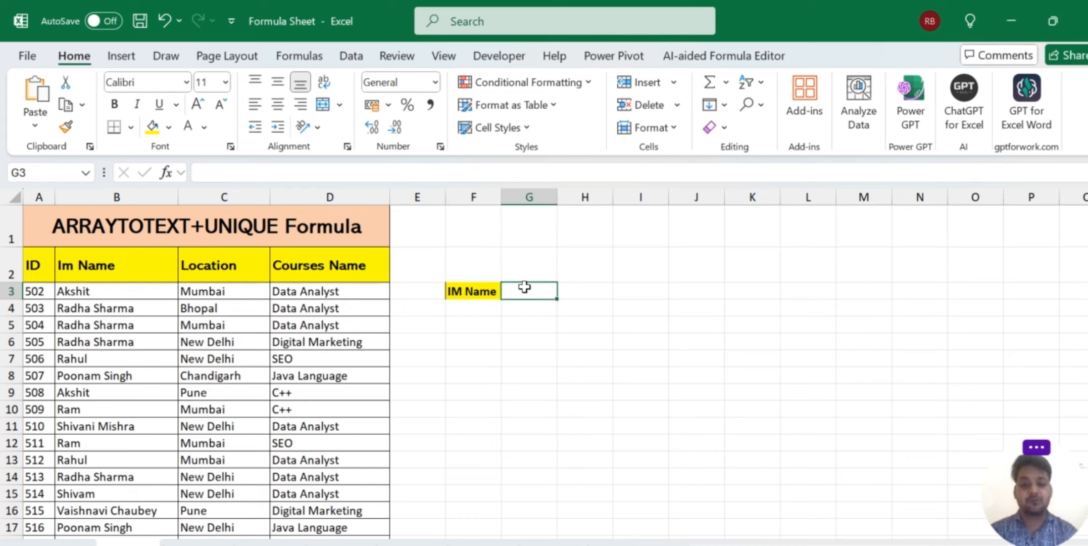
# Enter =ARRAYTOTEXT(B3:B19) in G3 to join all names with commas.
pyautogui.write('=arr')
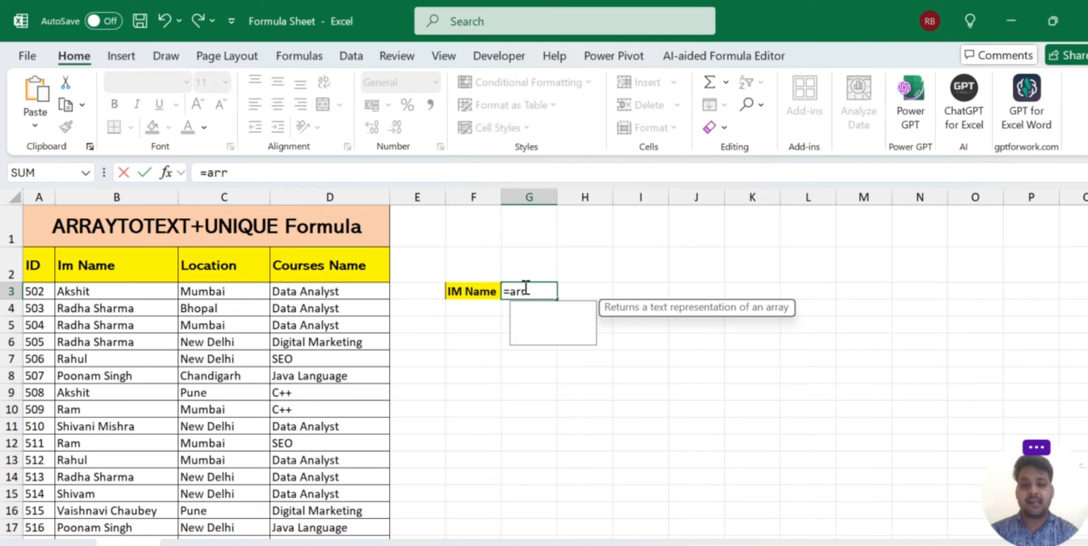
pyautogui.write('a')
pyautogui.press('Tab')
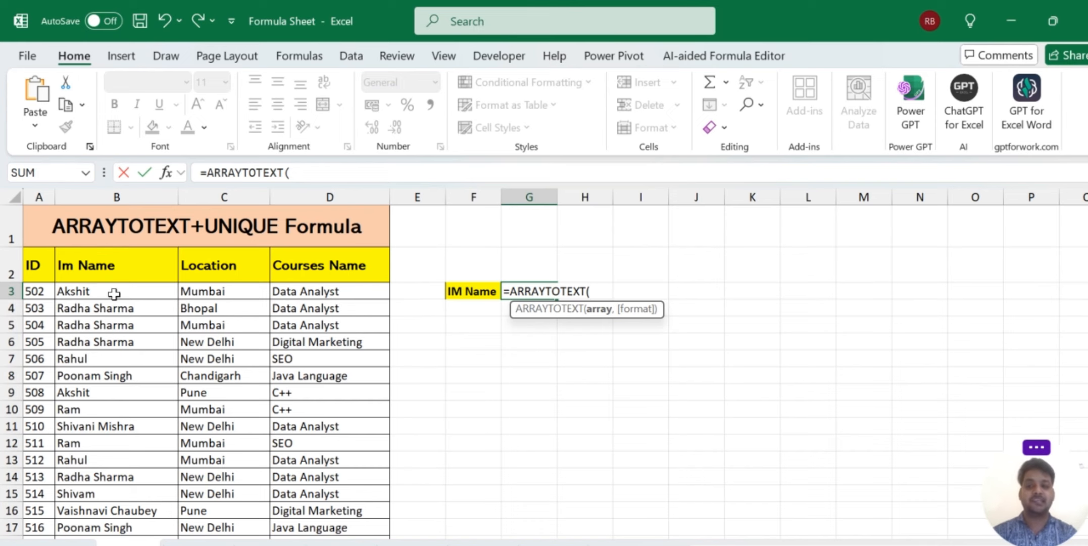
pyautogui.moveTo(114, 292); pyautogui.dragTo(103, 488)
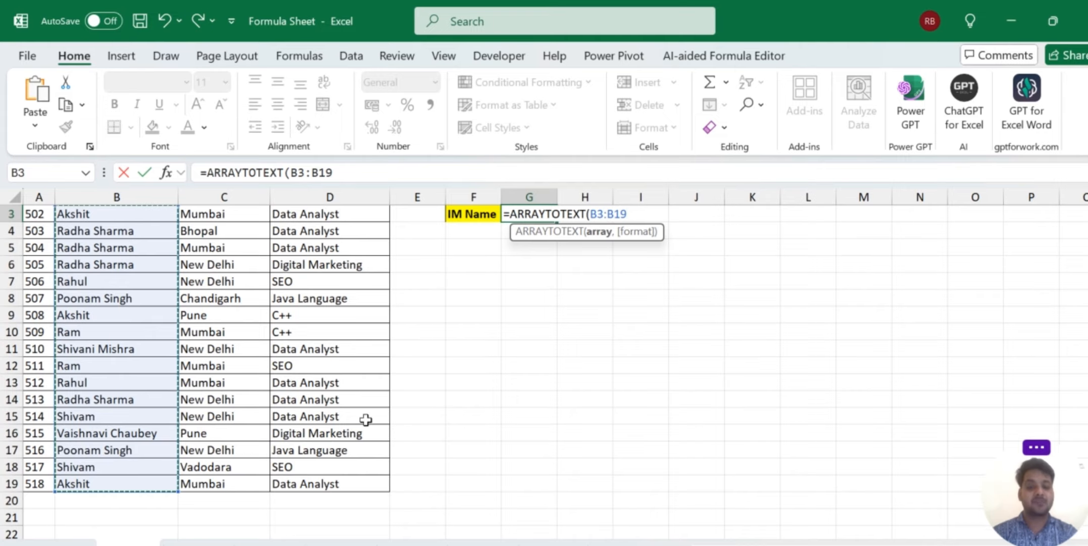
pyautogui.scroll(1, 366, 419)
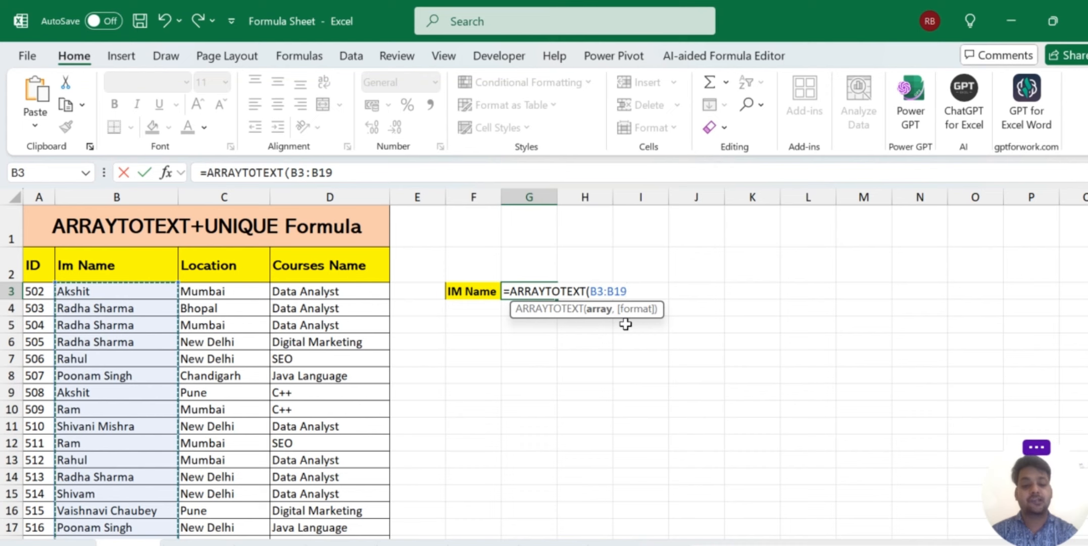
pyautogui.write(')')
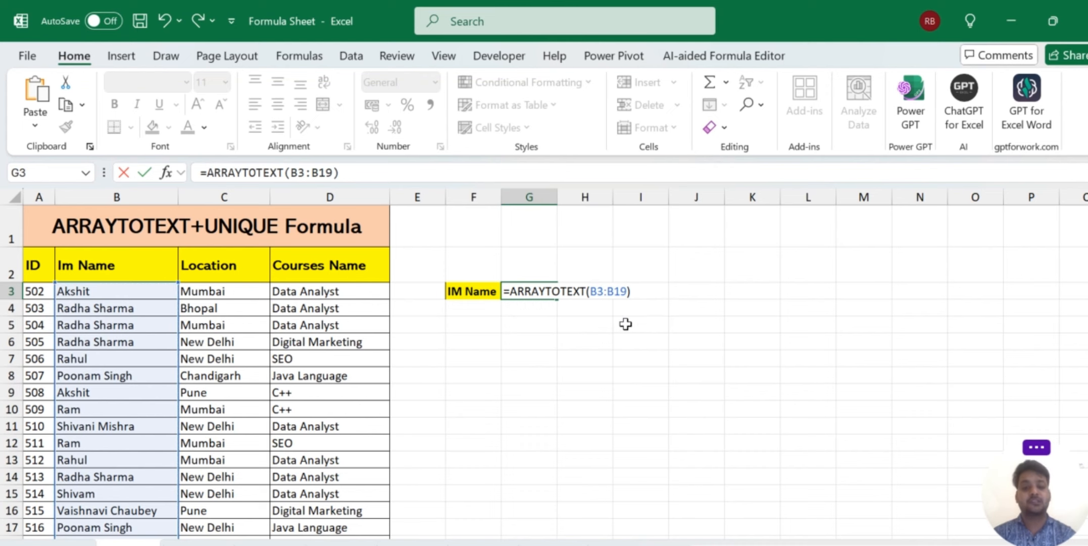
pyautogui.press('Return')
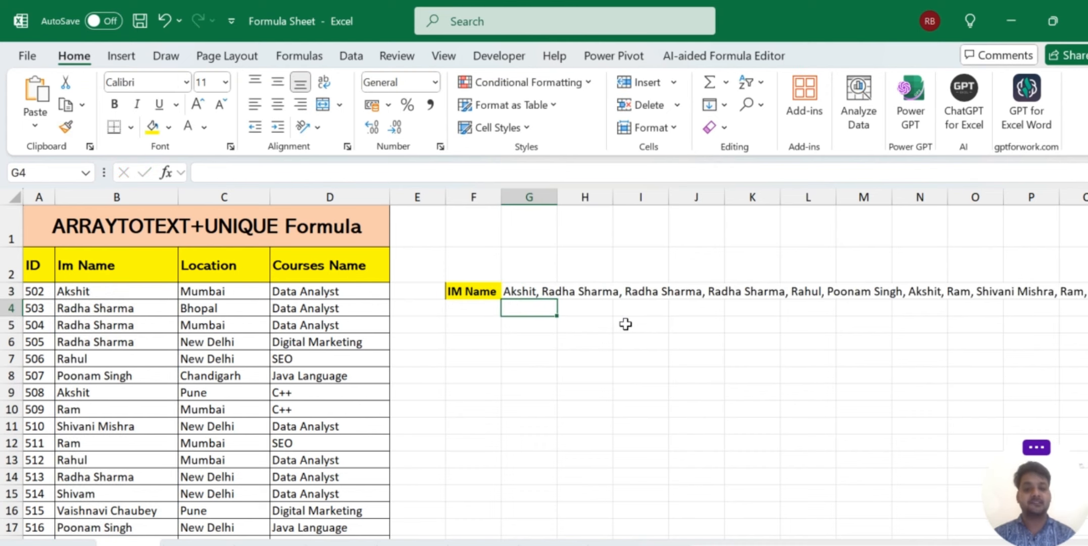
# Scroll sideways to view G3's full comma-separated name list.
pyautogui.hscroll(3, 724, 332)
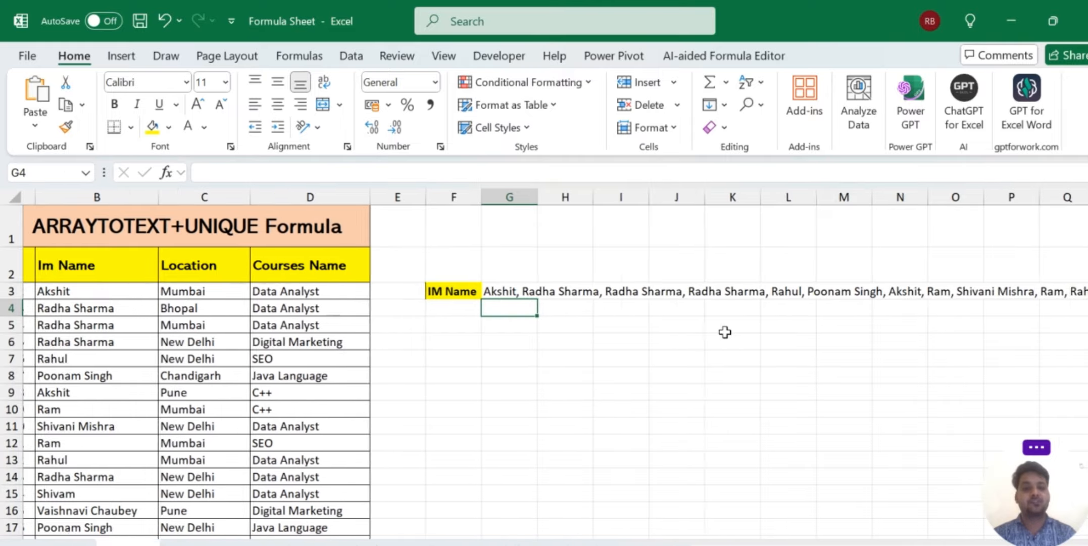
pyautogui.hscroll(3, 724, 331)
pyautogui.hscroll(5, 725, 332)
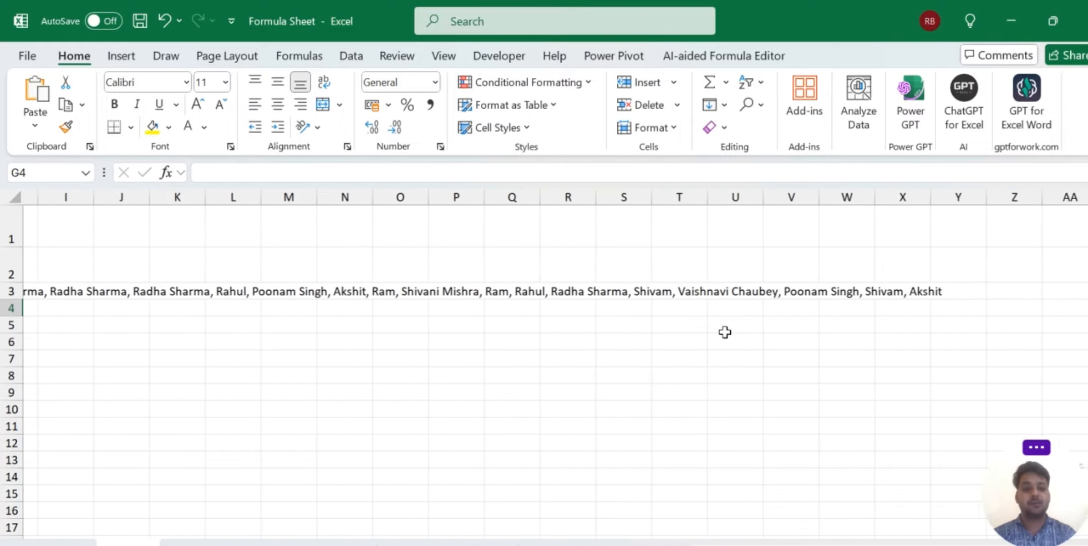
pyautogui.hscroll(-3, 725, 331)
pyautogui.hscroll(-2, 725, 332)
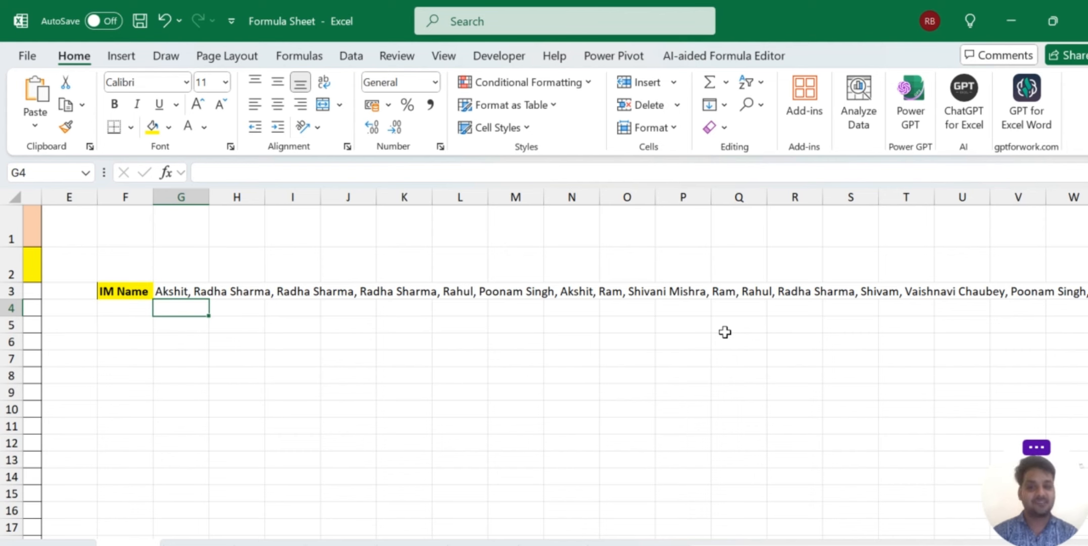
pyautogui.hscroll(-4, 461, 359)
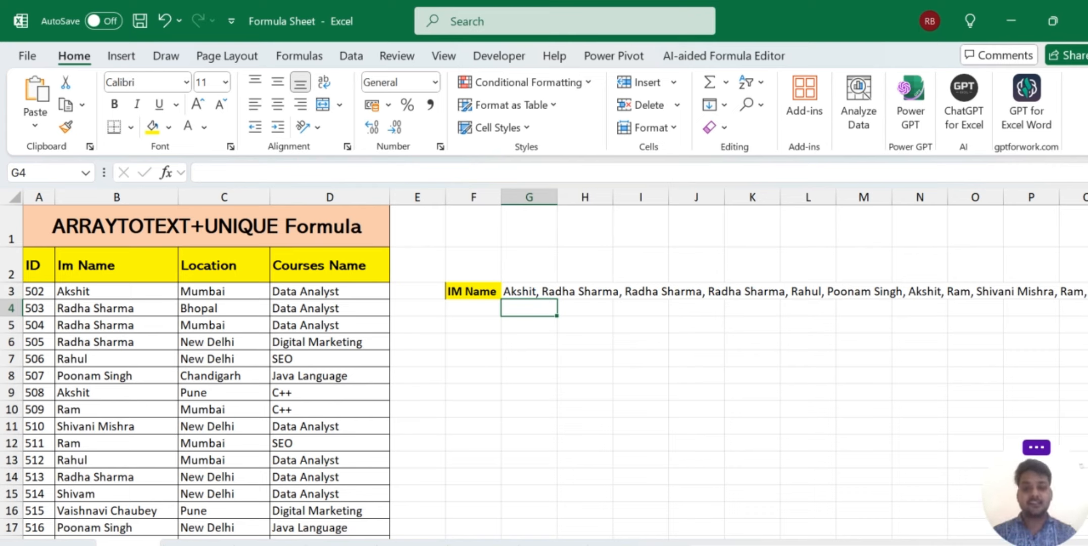
# Turn off the worksheet gridlines, return to Home and reselect G3.
pyautogui.click(550, 356)
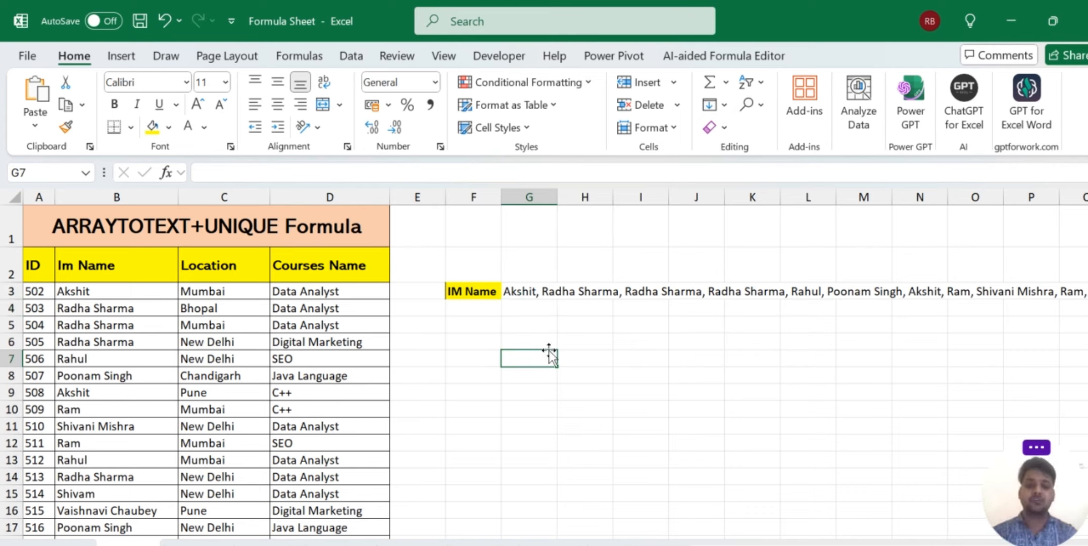
pyautogui.press('alt')
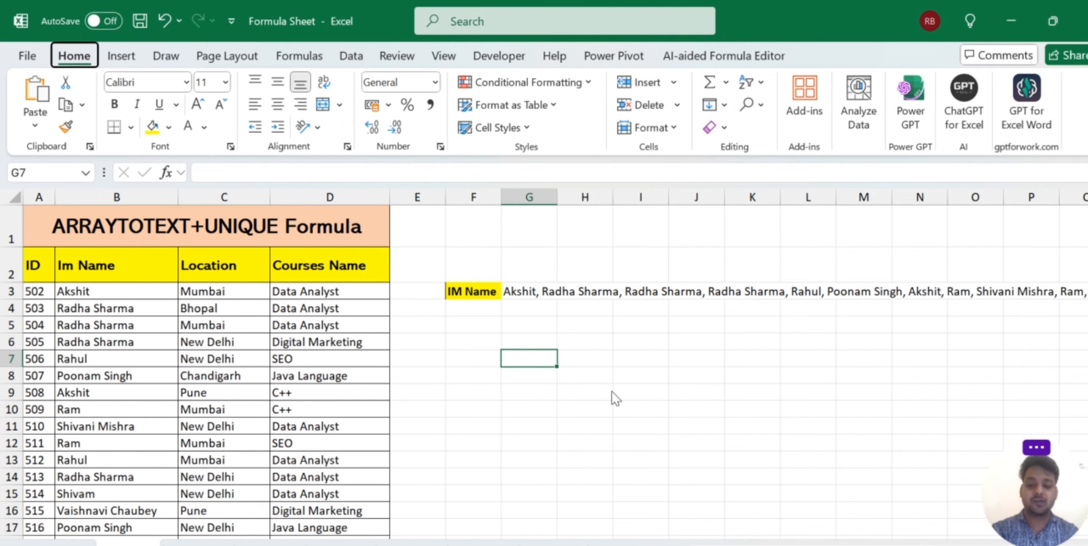
pyautogui.press('w')
pyautogui.press('Escape')
pyautogui.press('Escape')
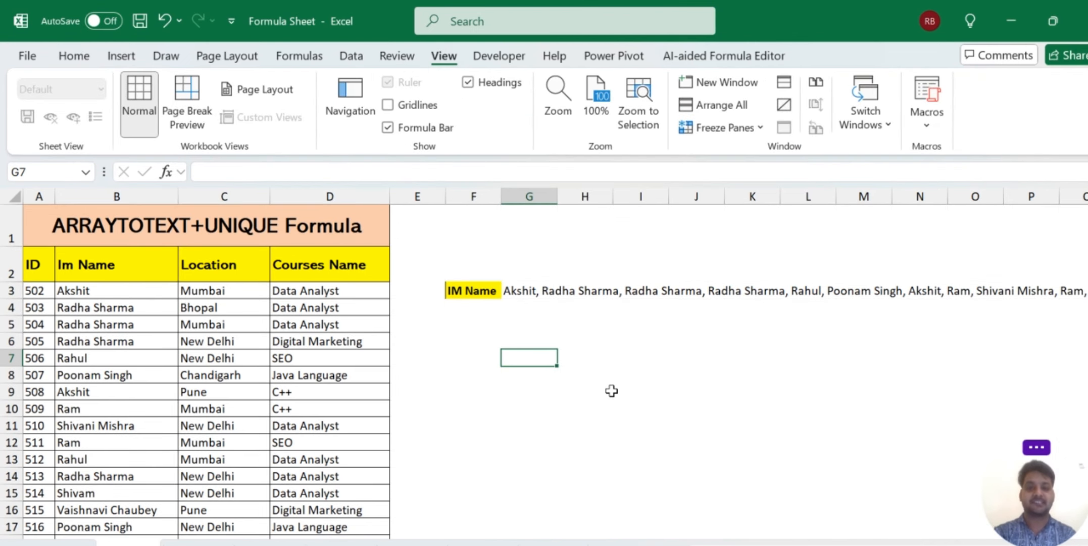
pyautogui.click(632, 392)
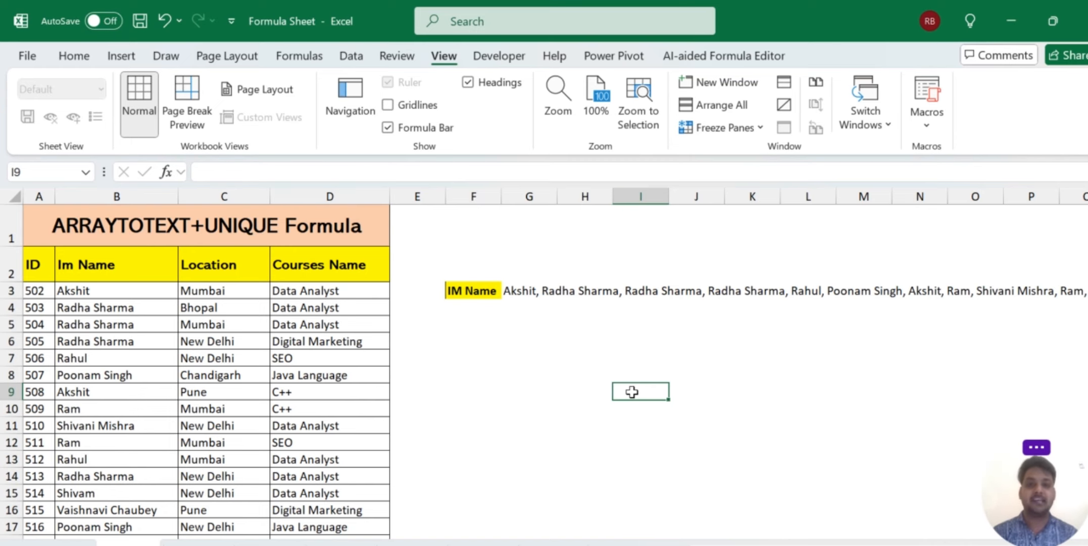
pyautogui.click(90, 62)
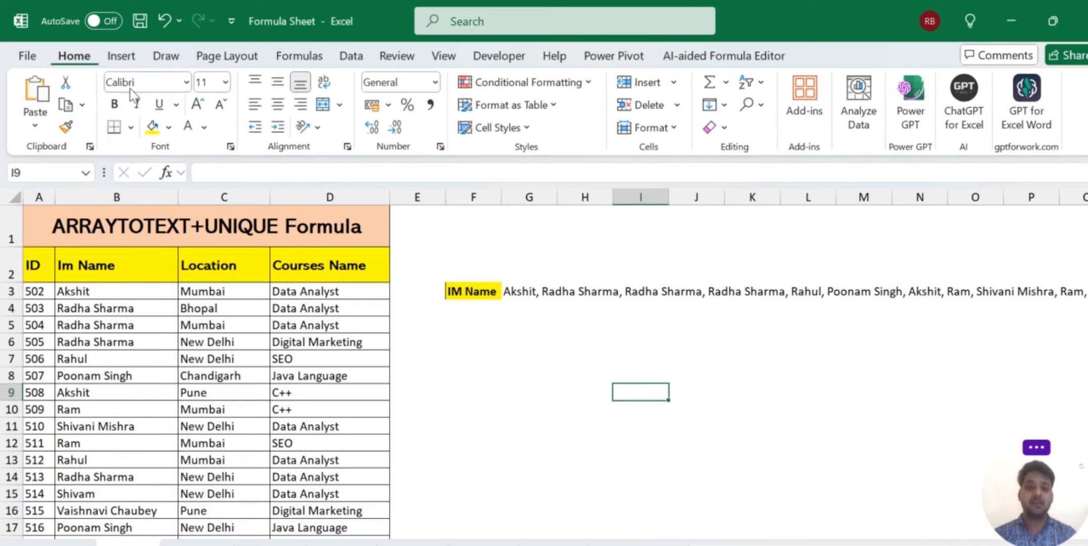
pyautogui.click(519, 295)
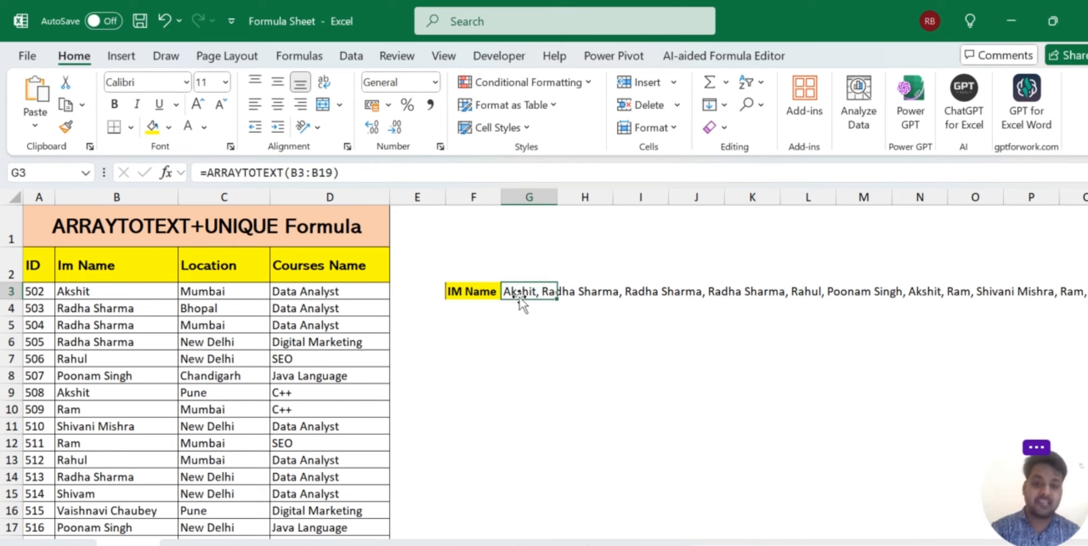
# Wrap G3's range in UNIQUE, giving =ARRAYTOTEXT(UNIQUE(B3:B19)).
pyautogui.press('F2')
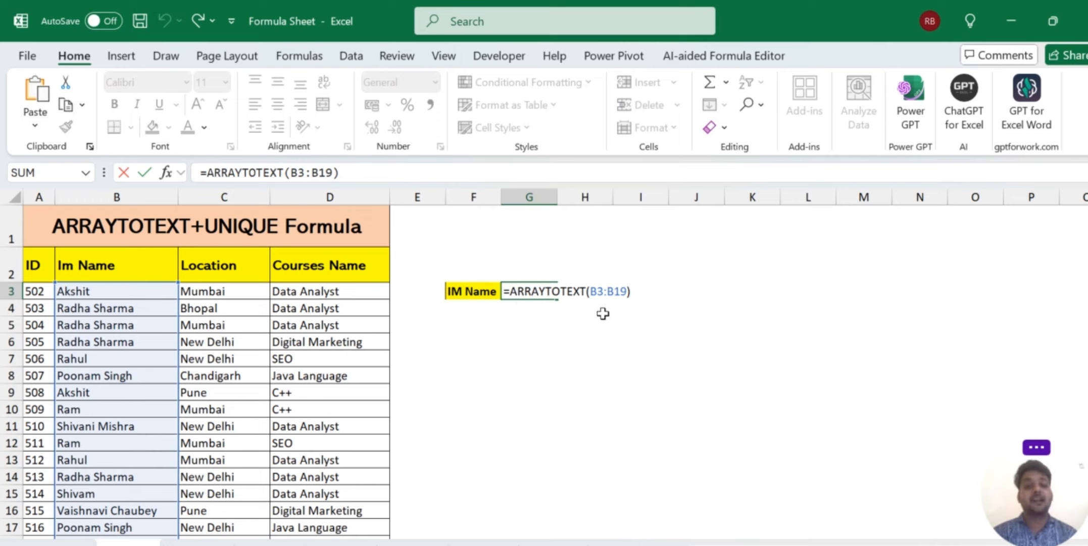
pyautogui.click(590, 290)
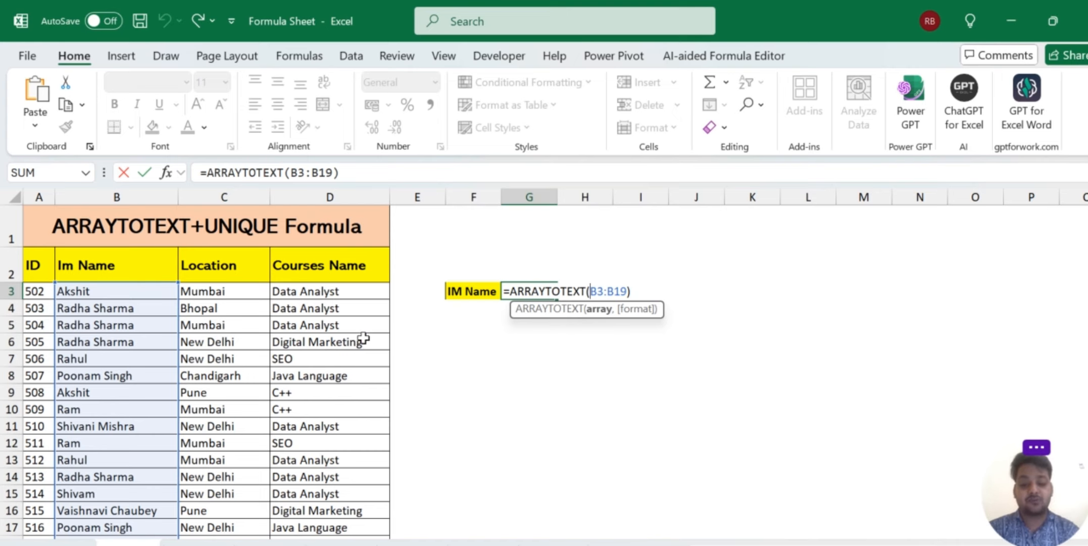
pyautogui.write('uni')
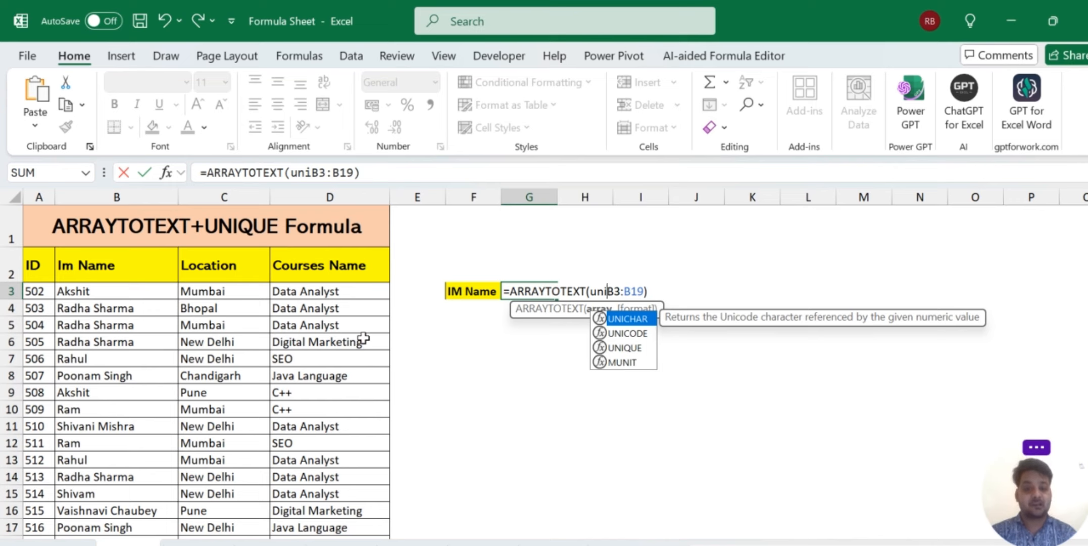
pyautogui.press('Down')
pyautogui.press('Down')
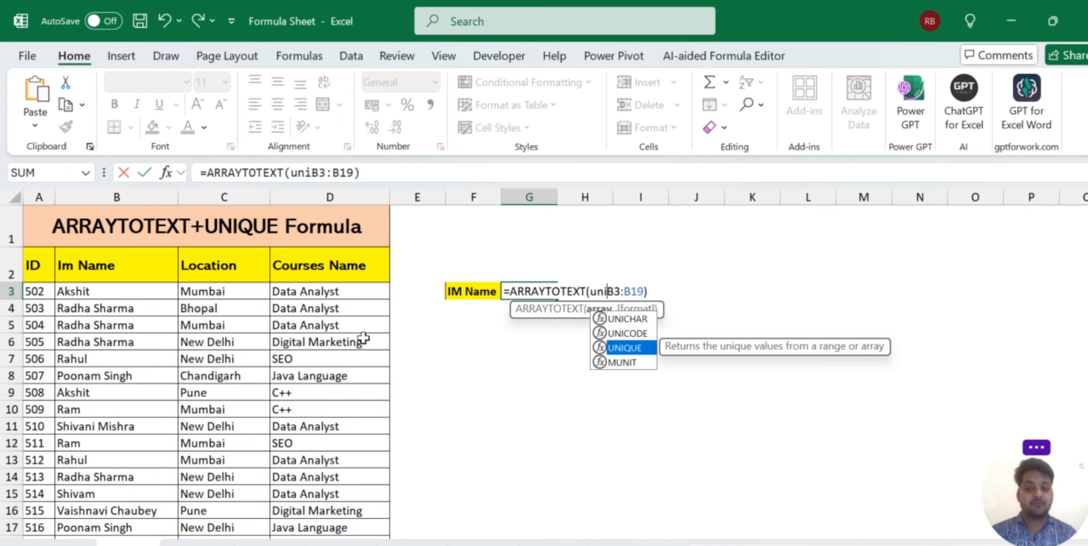
pyautogui.press('Tab')
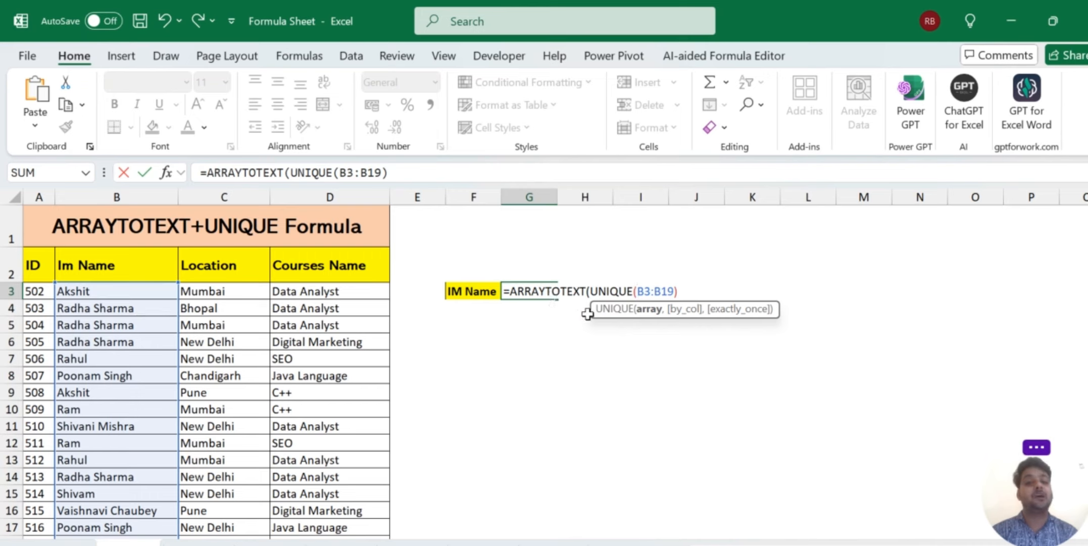
pyautogui.click(681, 288)
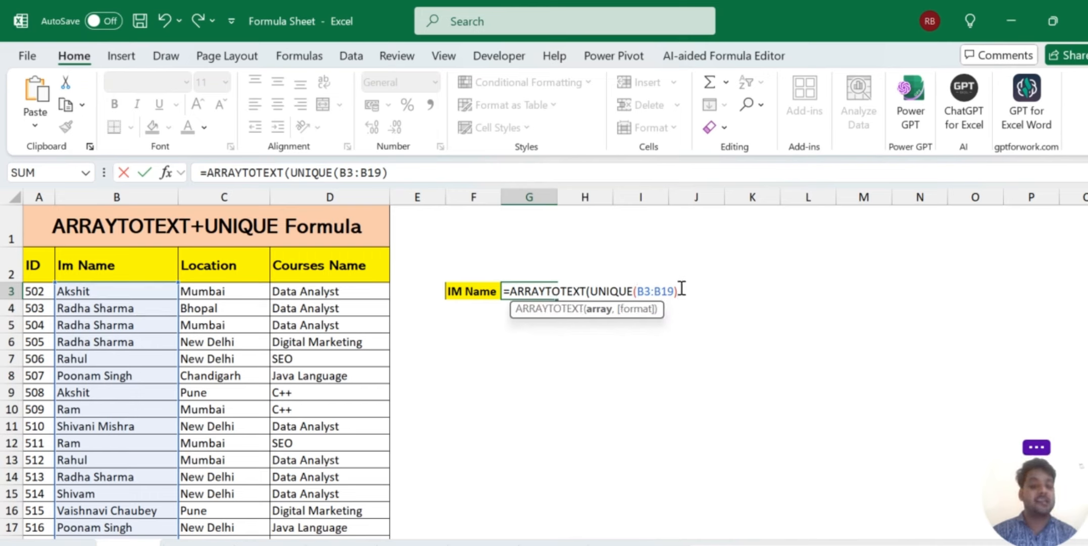
pyautogui.write(')')
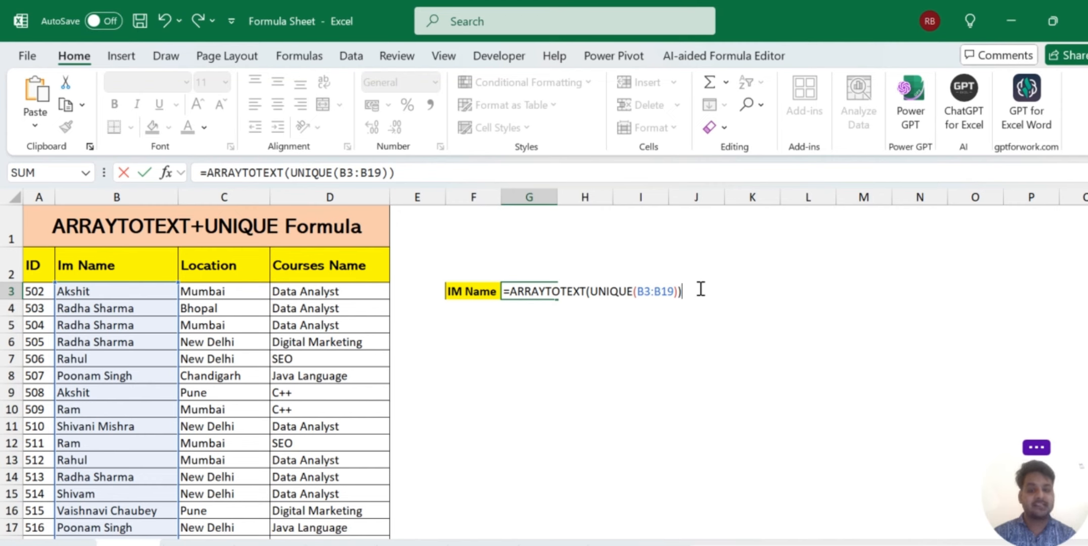
pyautogui.press('Return')
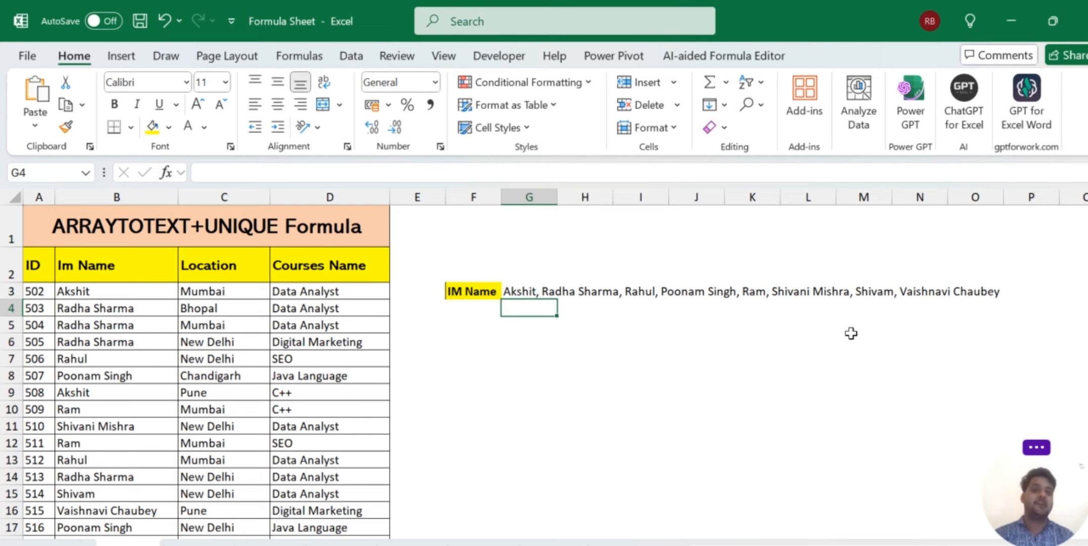
# Border the IM Name row from F3 across its name list.
pyautogui.press('Up')
pyautogui.press('Left')
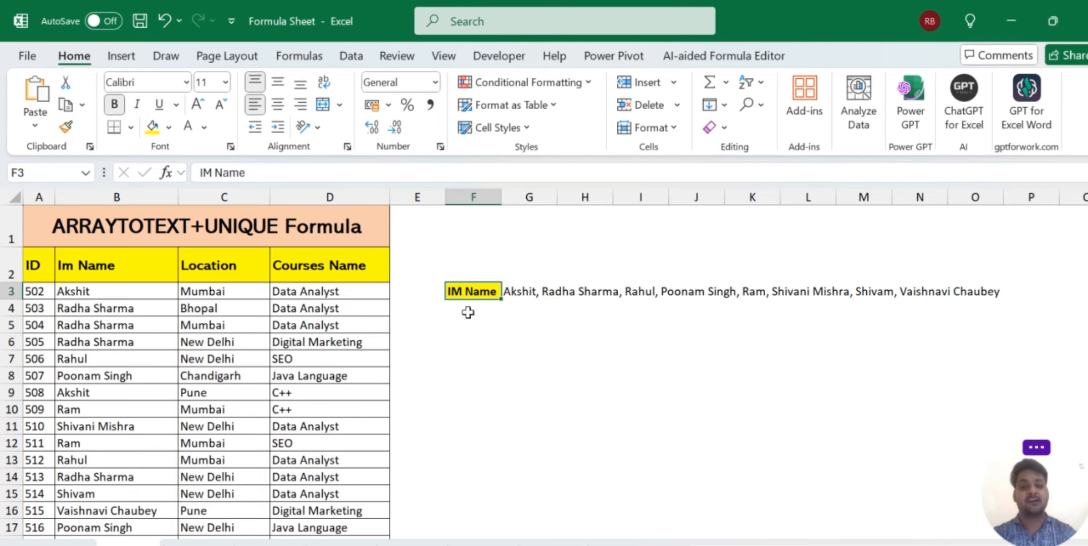
pyautogui.hotkey('shift', 'Right')
pyautogui.hotkey('shift', 'Right')
pyautogui.hotkey('shift', 'Right')
pyautogui.hotkey('shift', 'Right')
pyautogui.hotkey('shift', 'Right')
pyautogui.hotkey('shift', 'Right')
pyautogui.hotkey('shift', 'Right')
pyautogui.hotkey('shift', 'Right')
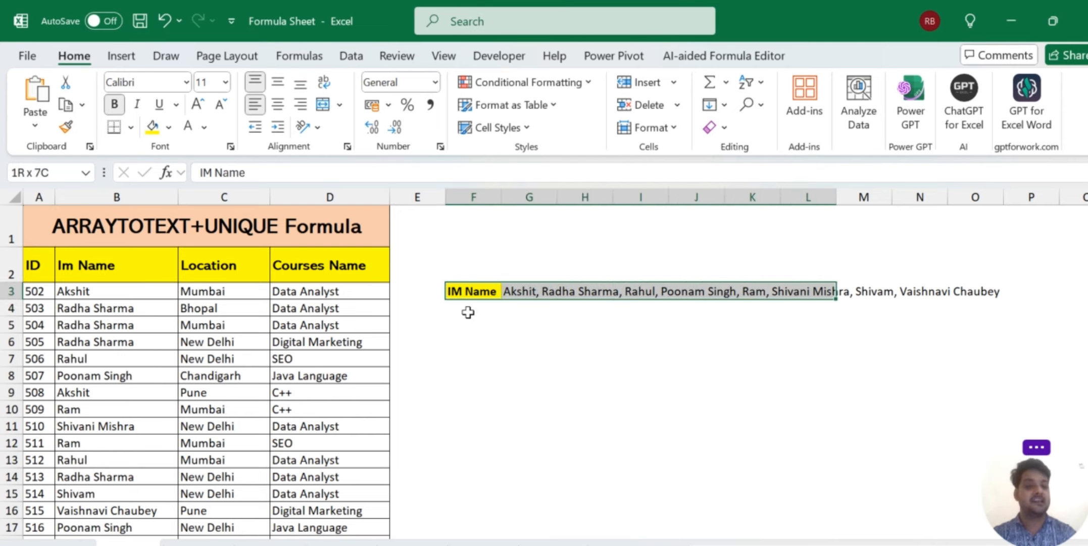
pyautogui.hotkey('shift', 'Right')
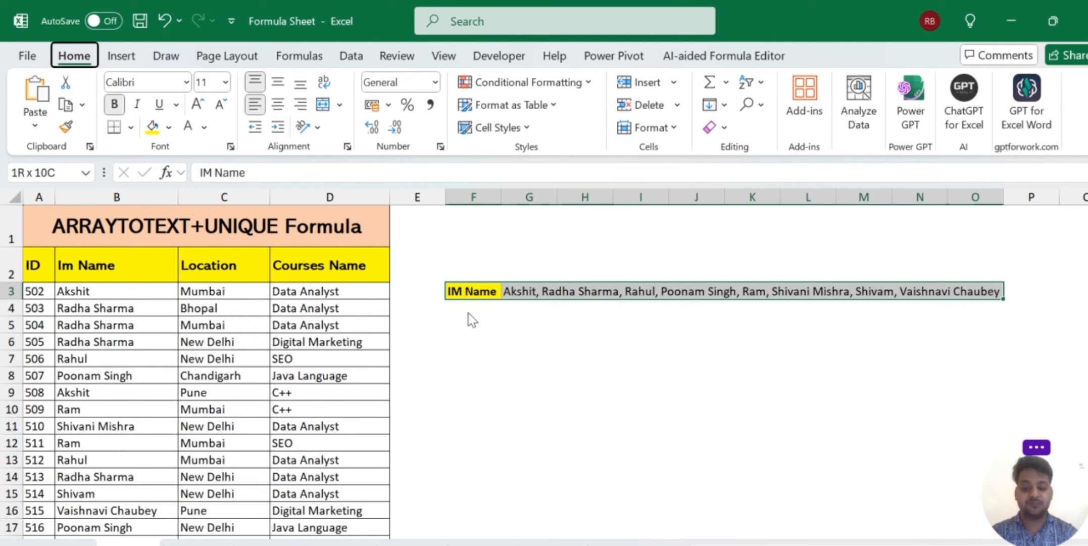
pyautogui.click(512, 369)
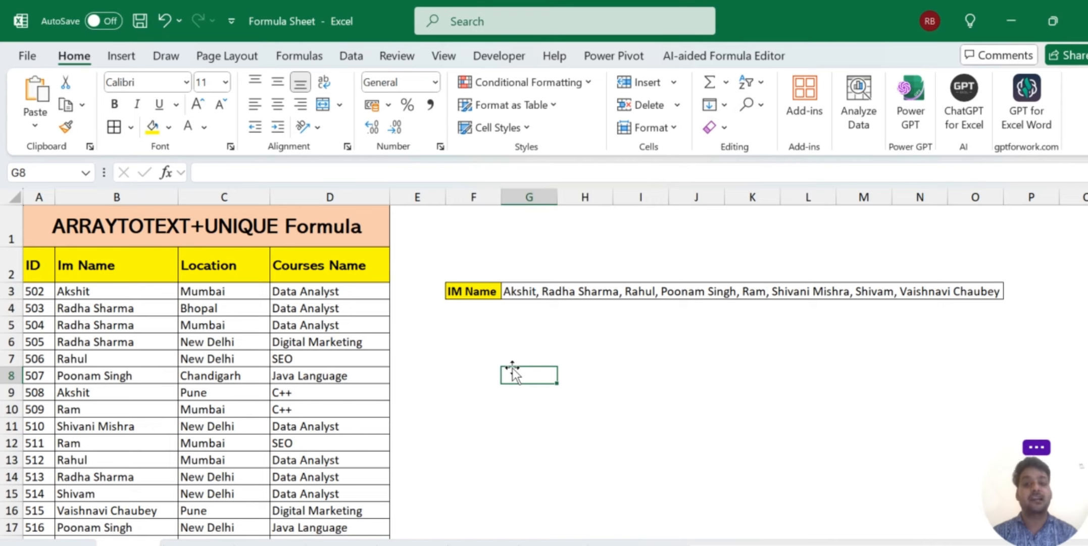
# Add a bold, yellow-filled 'Location' label in F5.
pyautogui.click(467, 311)
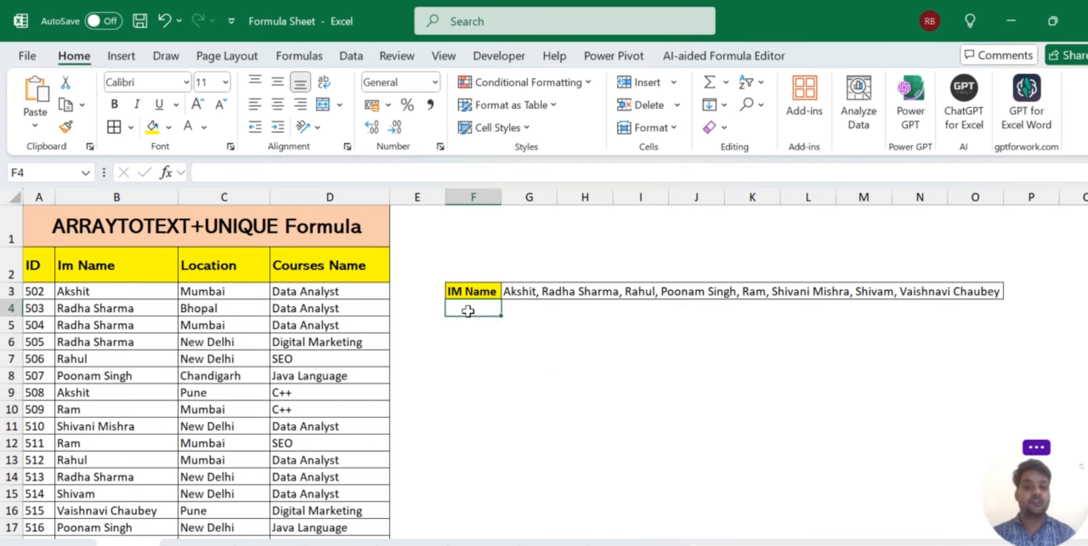
pyautogui.click(468, 331)
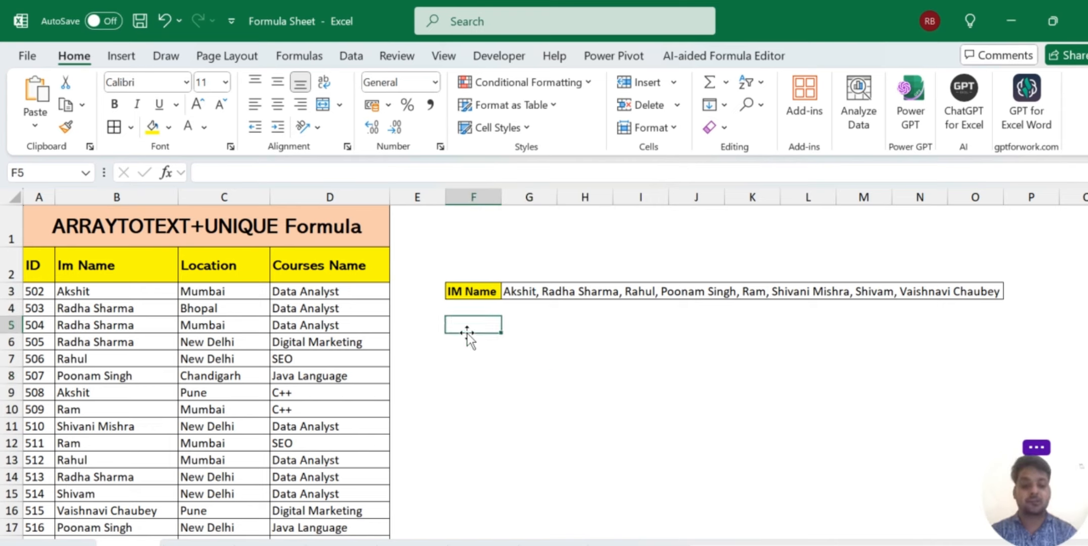
pyautogui.write('Location')
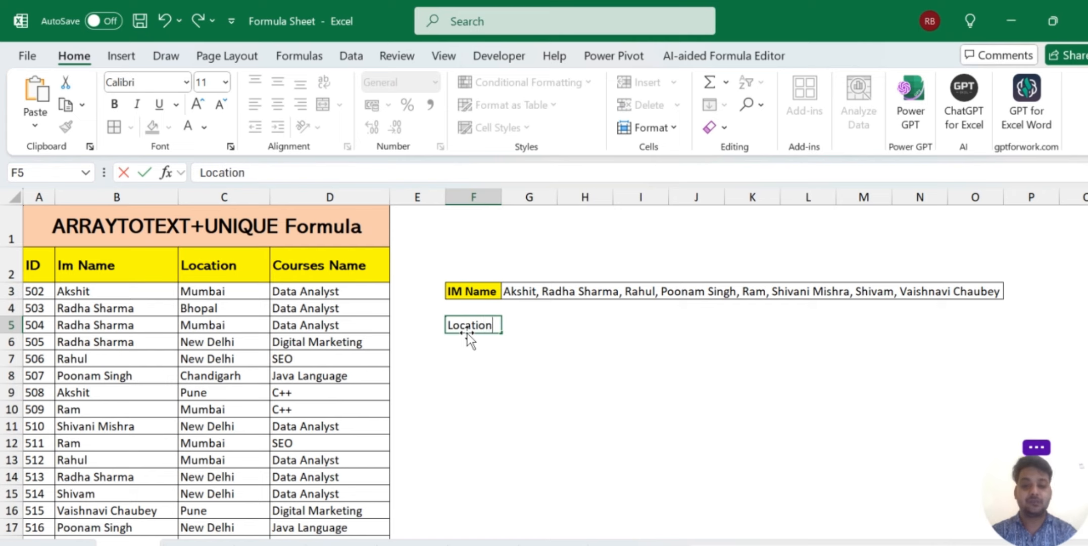
pyautogui.press('Tab')
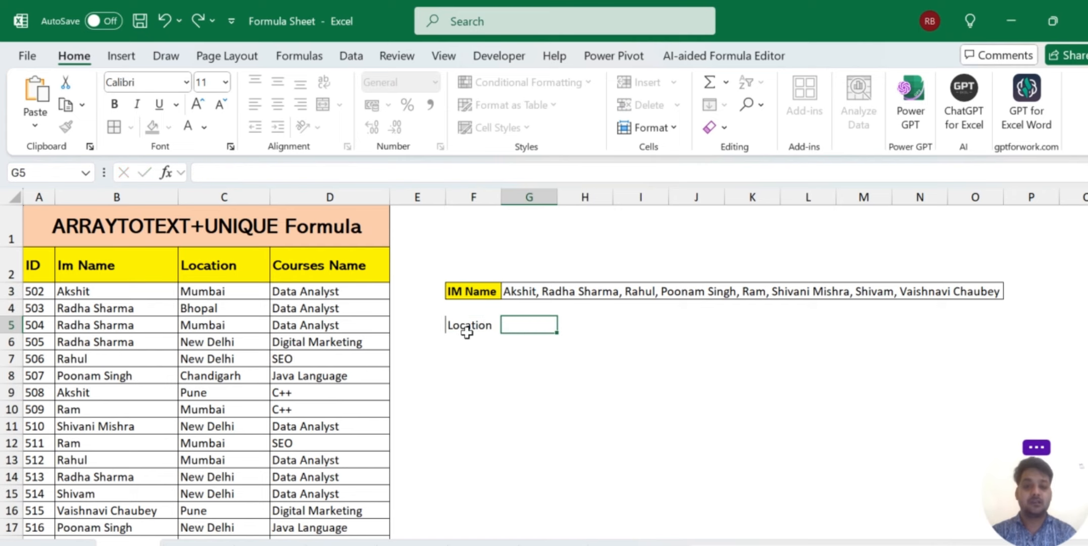
pyautogui.click(468, 333)
pyautogui.hotkey('ctrl', 'b')
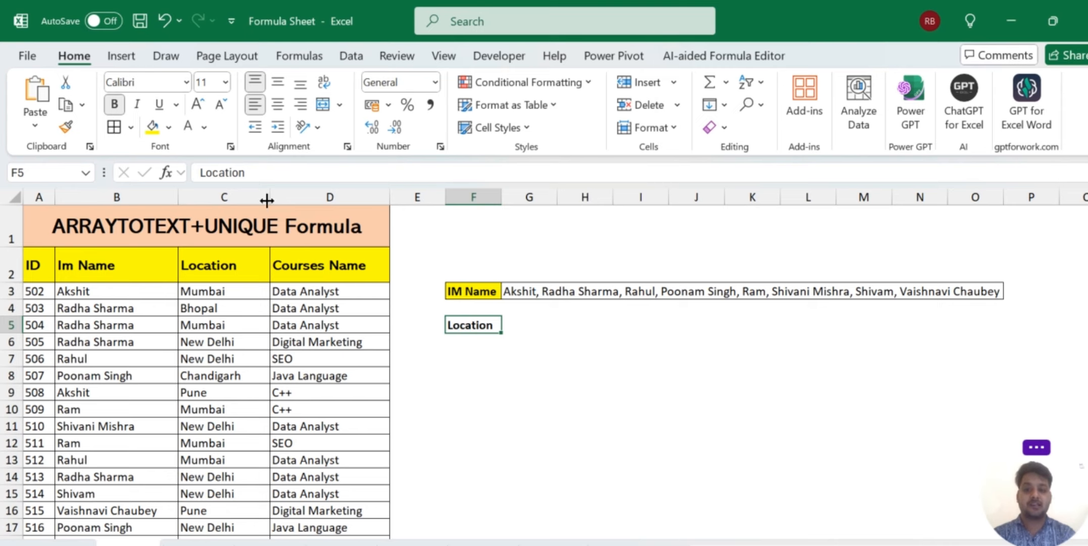
pyautogui.click(153, 127)
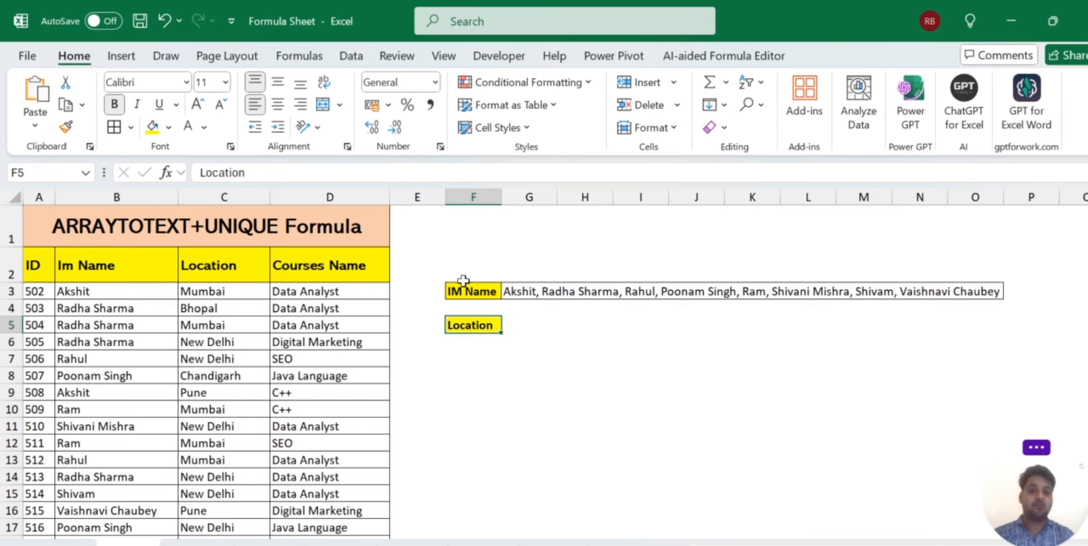
pyautogui.click(525, 325)
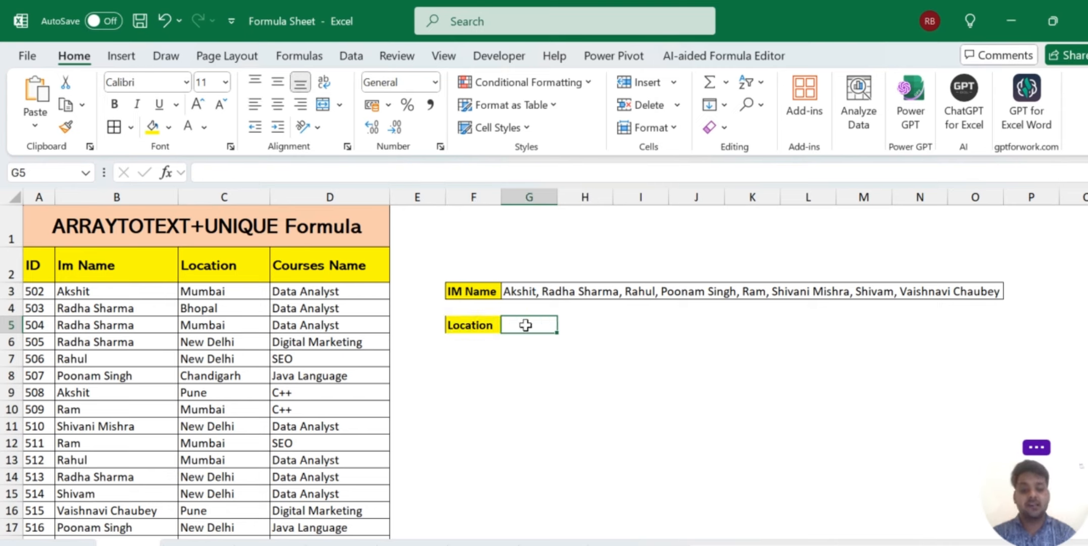
# Enter =ARRAYTOTEXT(C3:C19) in G5 to list every location with commas.
pyautogui.write('=')
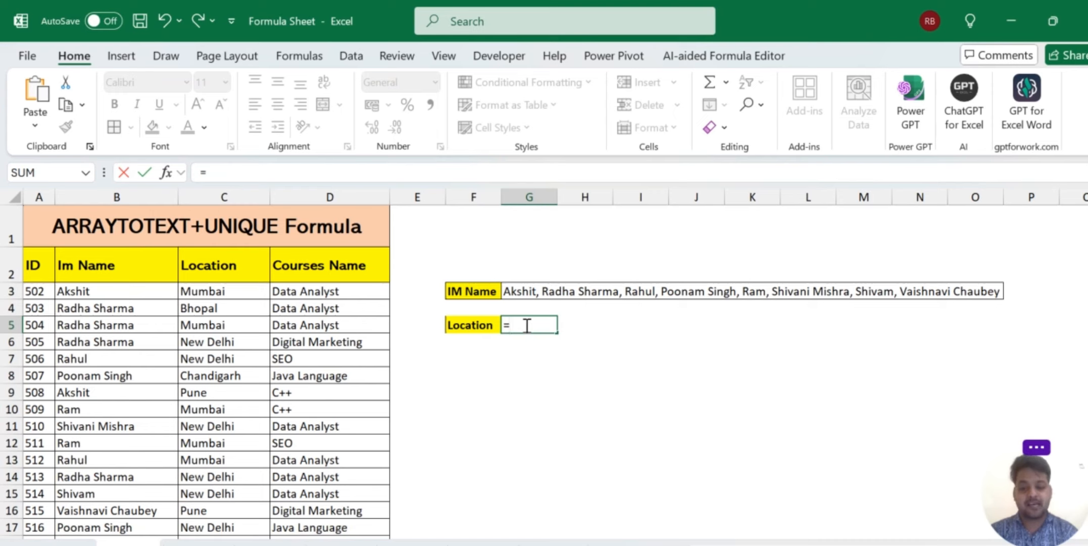
pyautogui.write('arrat')
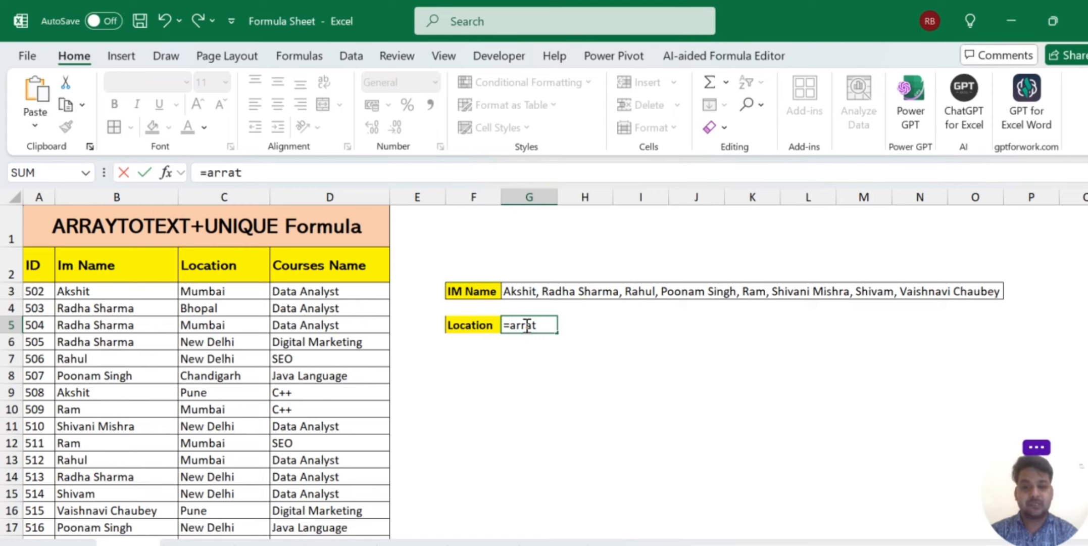
pyautogui.press('BackSpace')
pyautogui.press('Tab')
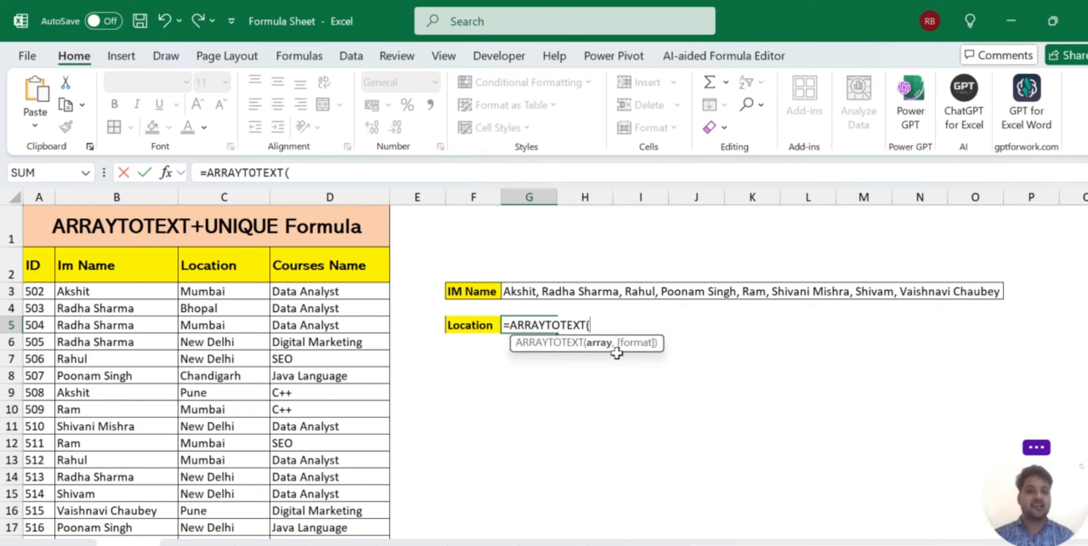
pyautogui.click(209, 292)
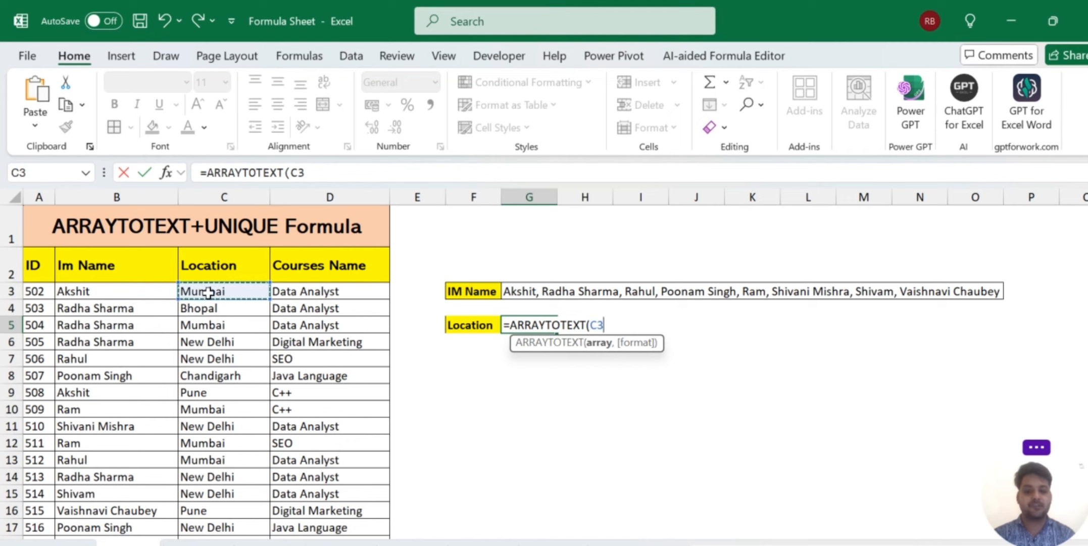
pyautogui.hotkey('shift', 'Down')
pyautogui.hotkey('shift', 'Down')
pyautogui.hotkey('shift', 'Down')
pyautogui.hotkey('shift', 'Down')
pyautogui.hotkey('shift', 'Down')
pyautogui.hotkey('shift', 'Down')
pyautogui.hotkey('shift', 'Down')
pyautogui.hotkey('shift', 'Down')
pyautogui.hotkey('shift', 'Down')
pyautogui.hotkey('shift', 'Down')
pyautogui.hotkey('shift', 'Down')
pyautogui.hotkey('shift', 'Down')
pyautogui.hotkey('shift', 'Down')
pyautogui.hotkey('shift', 'Down')
pyautogui.hotkey('shift', 'Down')
pyautogui.hotkey('shift', 'Down')
pyautogui.hotkey('shift', 'Down')
pyautogui.hotkey('shift', 'Down')
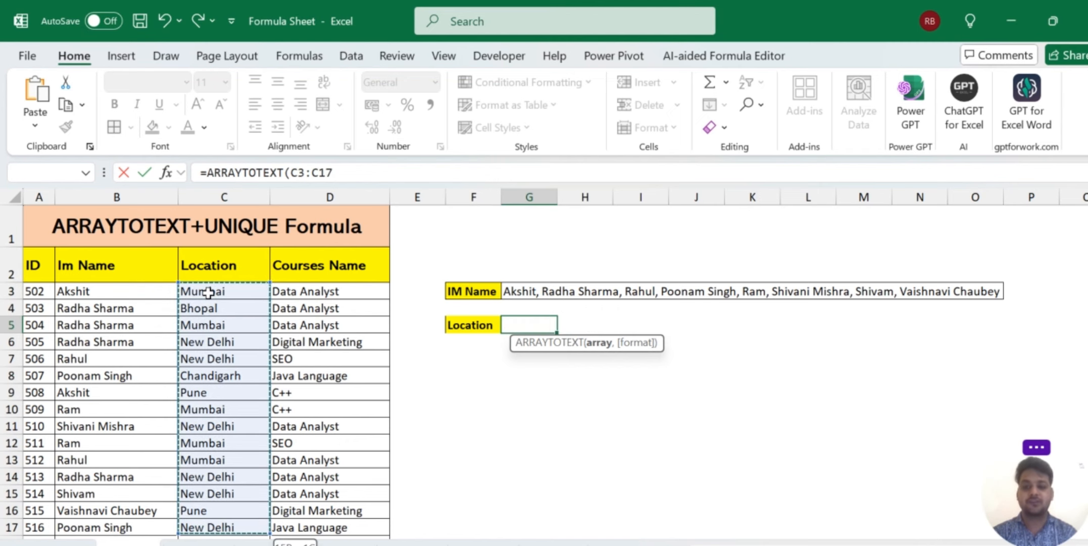
pyautogui.hotkey('shift', 'Up')
pyautogui.hotkey('shift', 'Up')
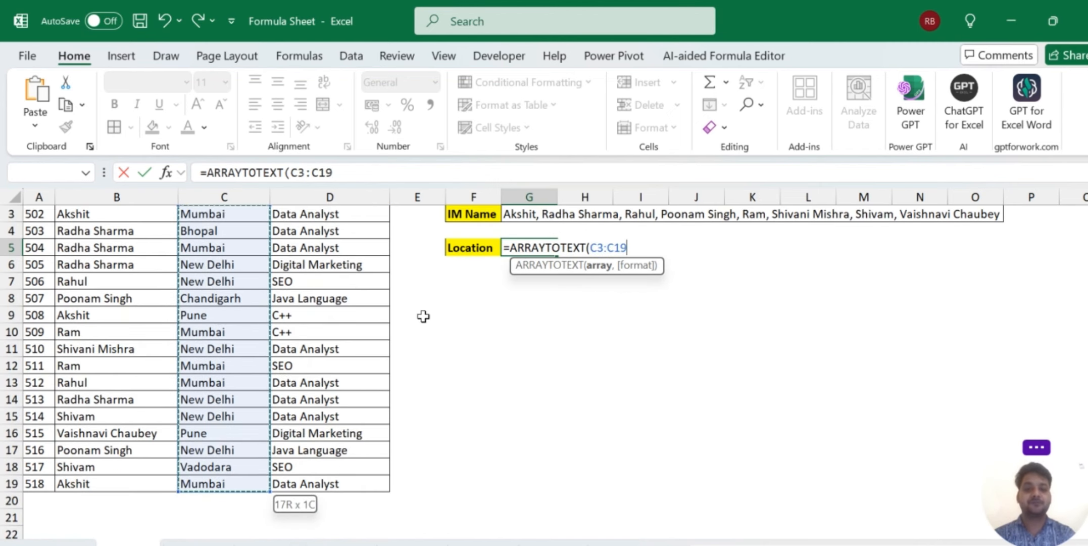
pyautogui.scroll(1, 471, 340)
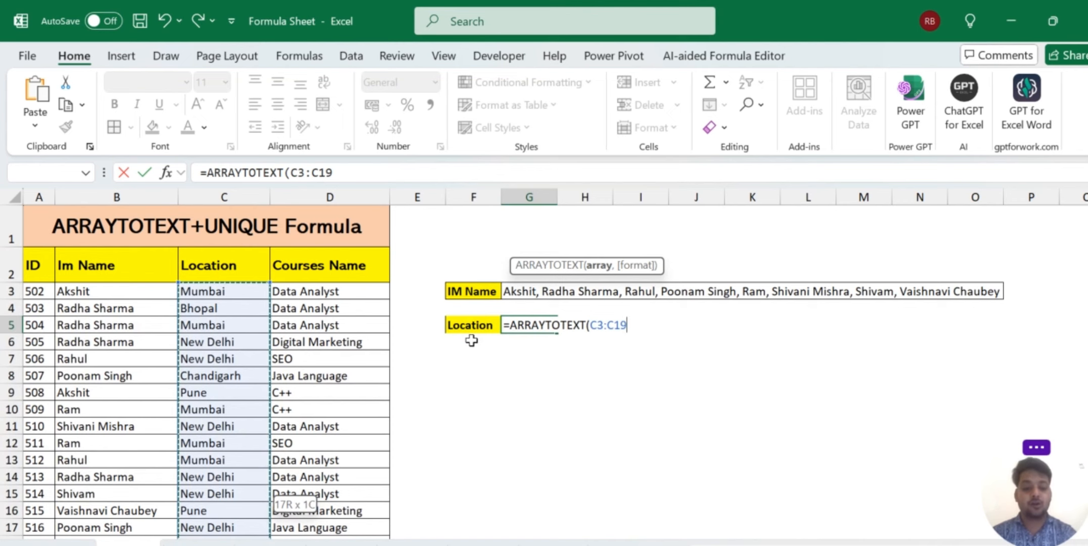
pyautogui.write(')')
pyautogui.press('Return')
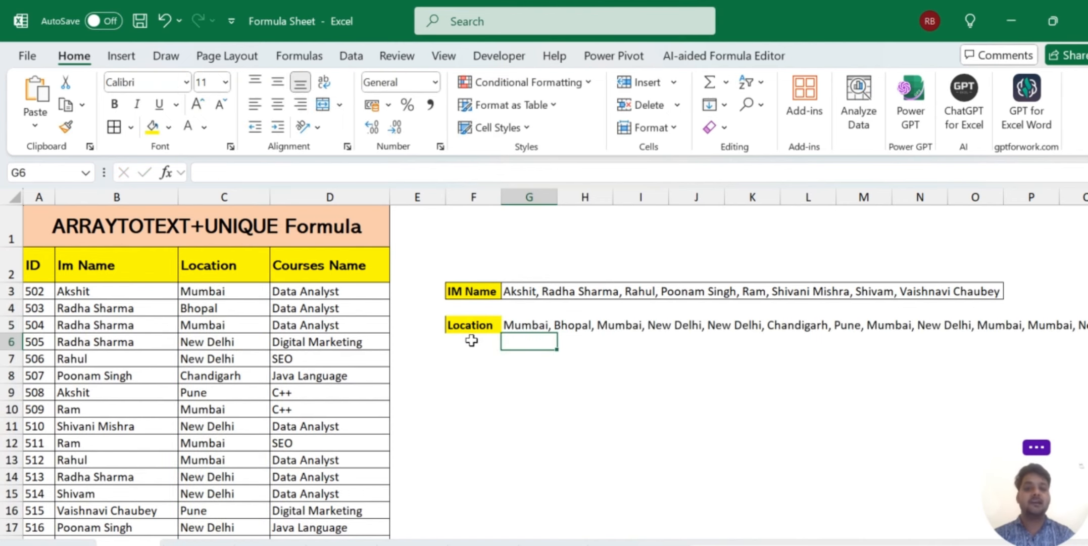
pyautogui.hscroll(5, 769, 413)
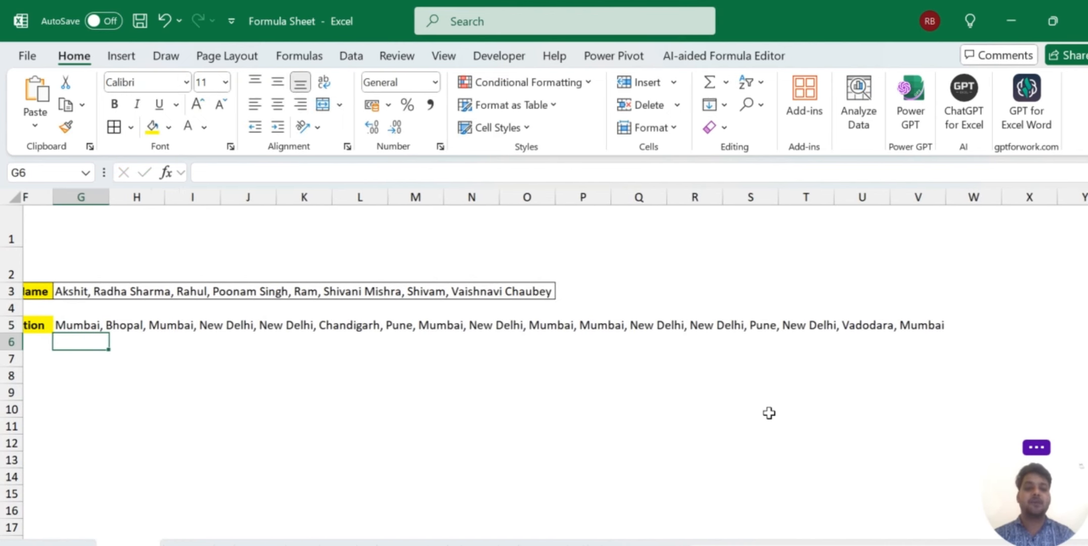
pyautogui.hscroll(-2, 768, 413)
pyautogui.hscroll(3, 769, 413)
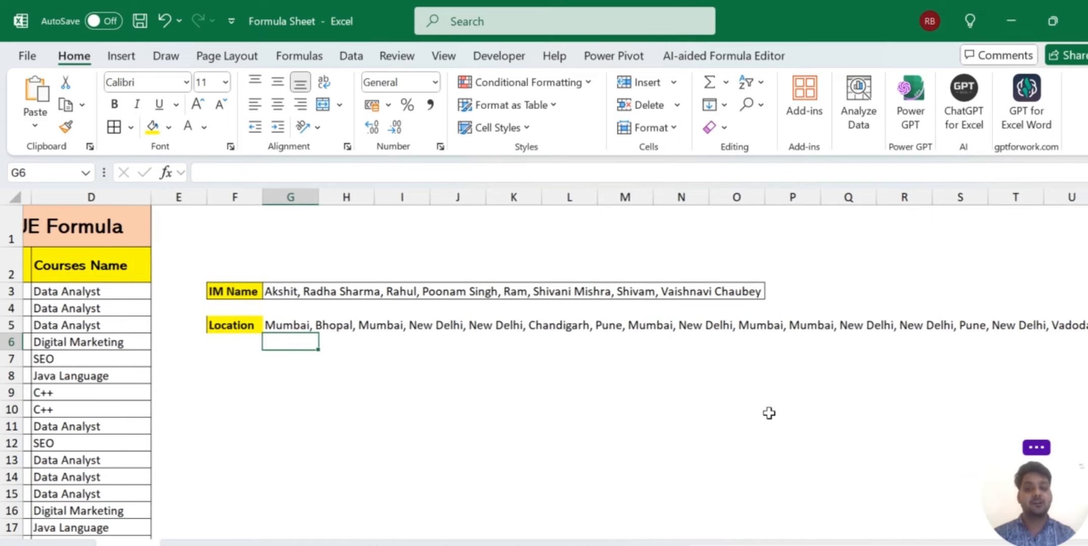
pyautogui.hscroll(-2, 769, 413)
pyautogui.hscroll(-1, 769, 413)
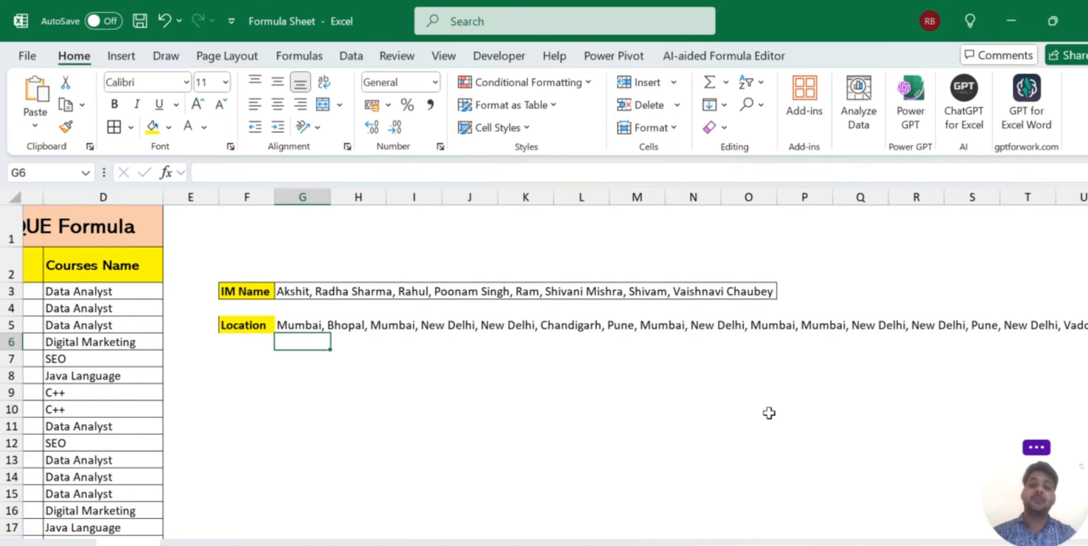
# Change G5 to =ARRAYTOTEXT(UNIQUE(C3:C19)) so each city appears once.
pyautogui.click(303, 325)
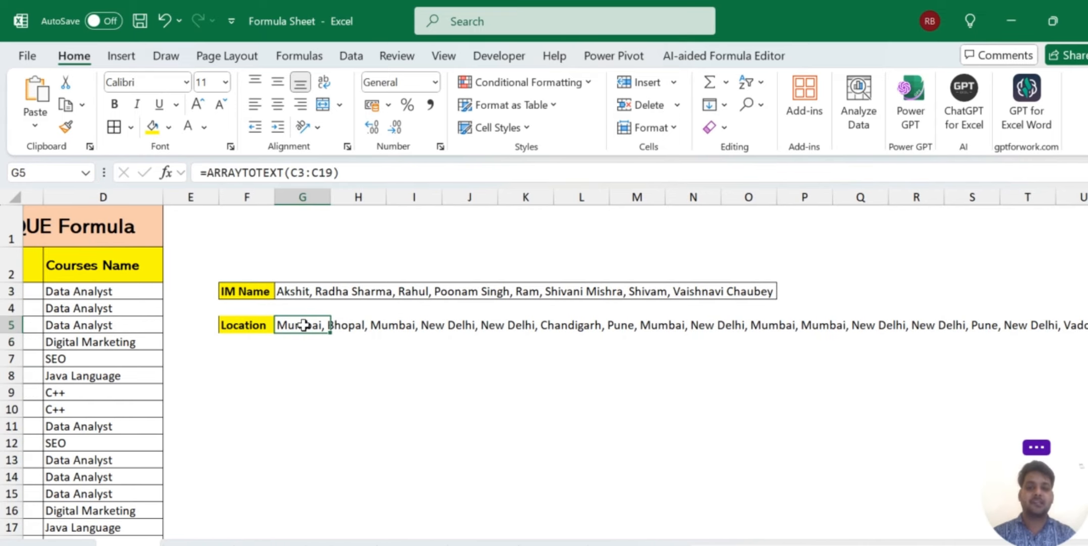
pyautogui.doubleClick(303, 325)
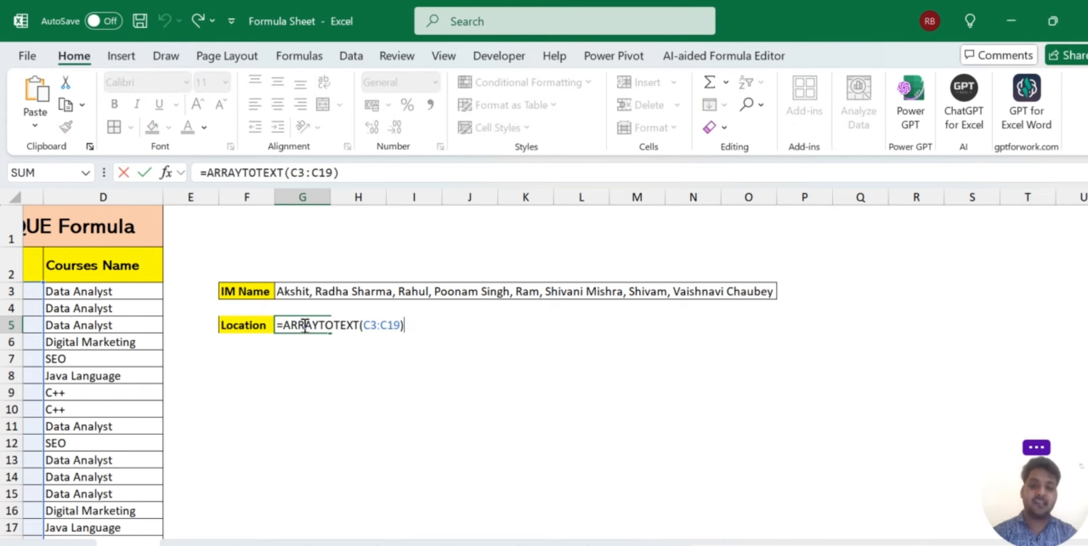
pyautogui.click(365, 325)
pyautogui.write('uni')
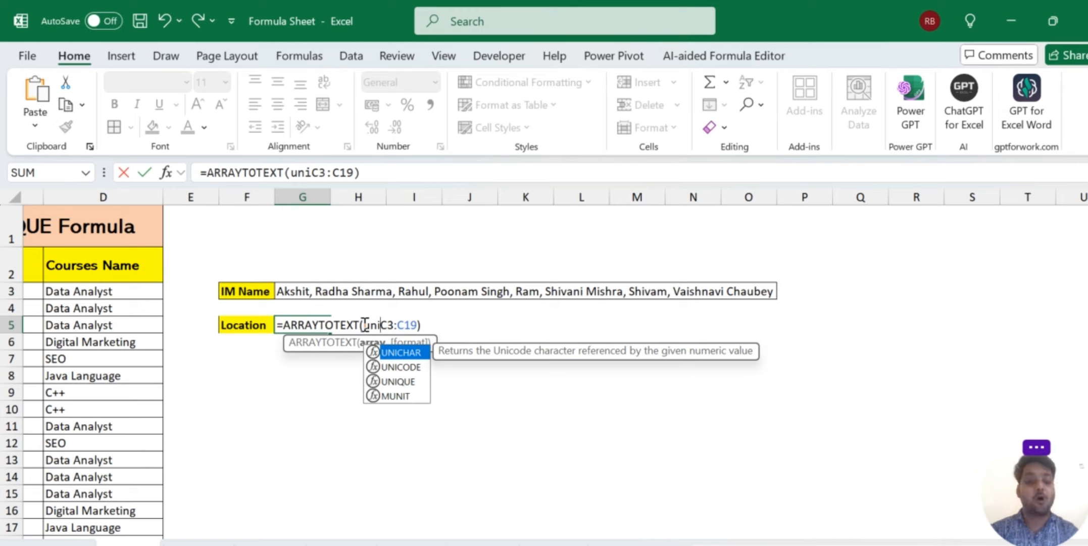
pyautogui.press('Down')
pyautogui.press('Down')
pyautogui.press('Tab')
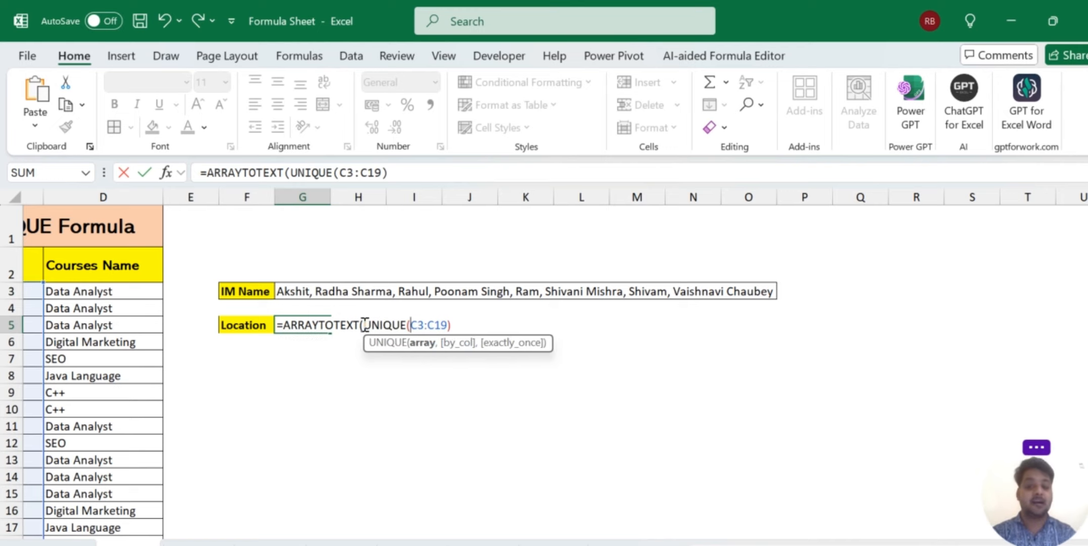
pyautogui.click(457, 321)
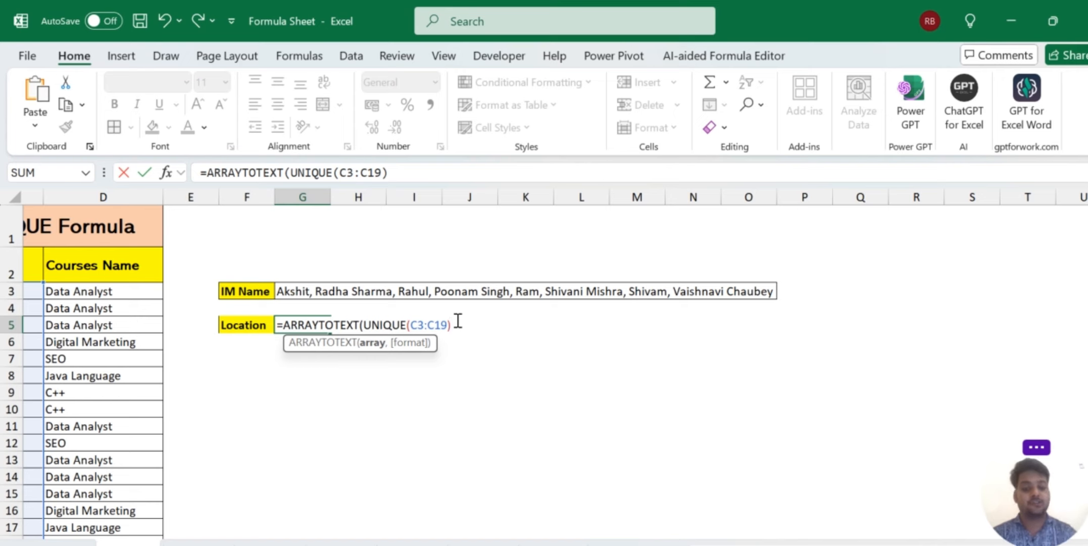
pyautogui.write(')')
pyautogui.press('Return')
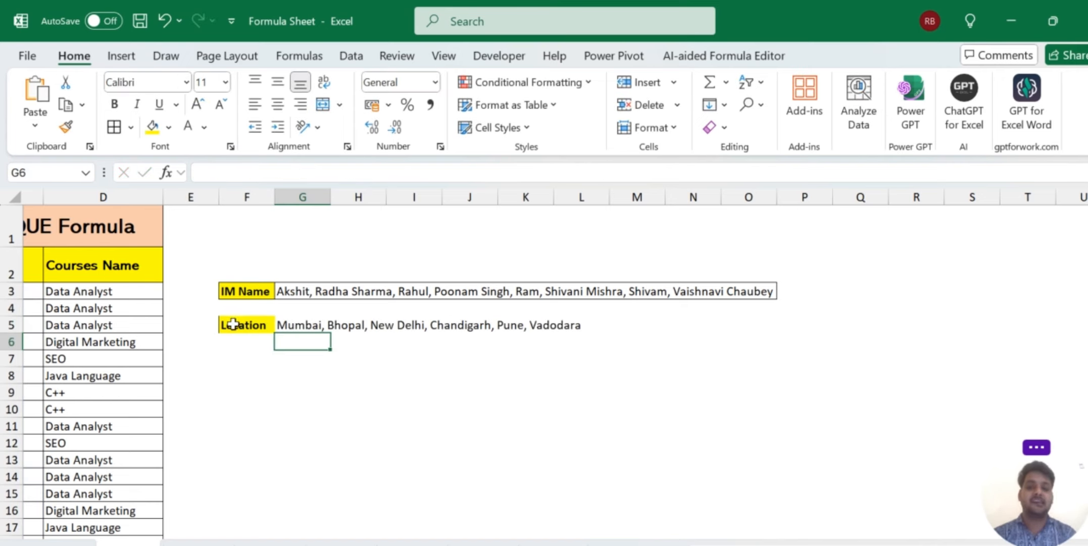
# Apply All Borders to the Location row F5:L5.
pyautogui.moveTo(231, 323); pyautogui.dragTo(580, 328)
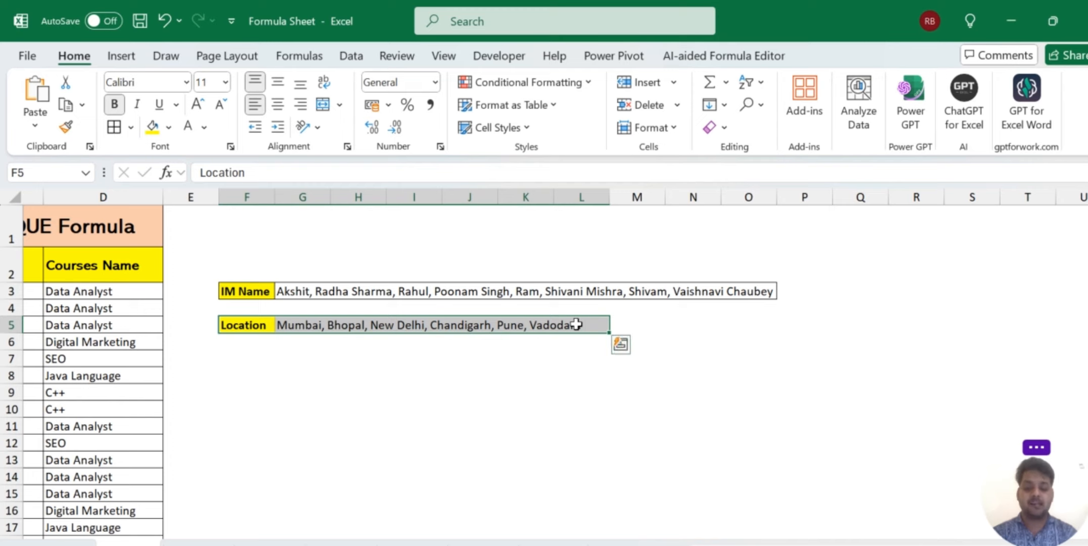
pyautogui.press('alt')
pyautogui.press('h')
pyautogui.press('b')
pyautogui.press('a')
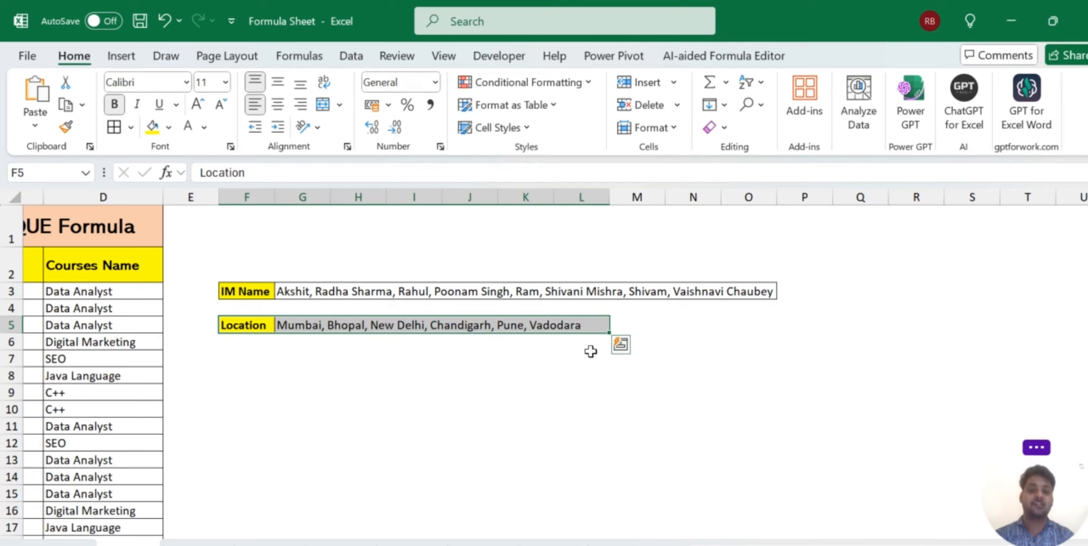
pyautogui.click(734, 391)
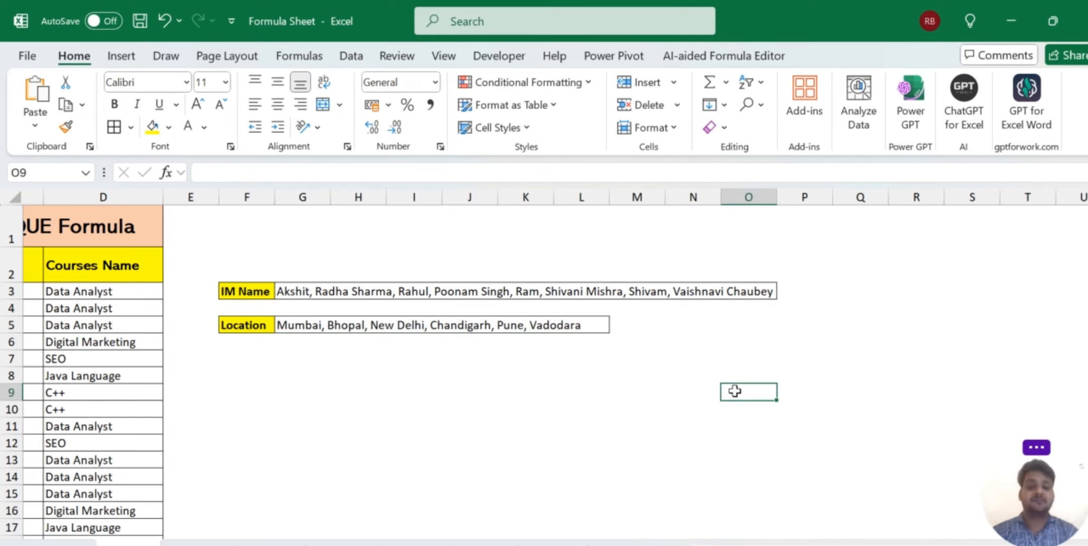
# Add a bold, yellow-filled 'Course' label in F7 and start an =arr formula in G7.
pyautogui.hscroll(-3, 476, 410)
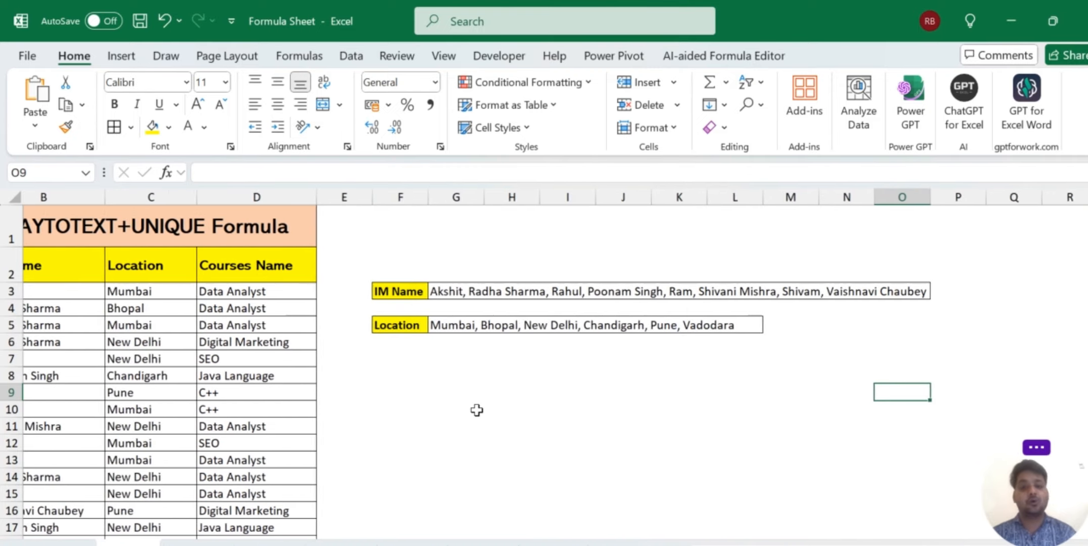
pyautogui.click(466, 374)
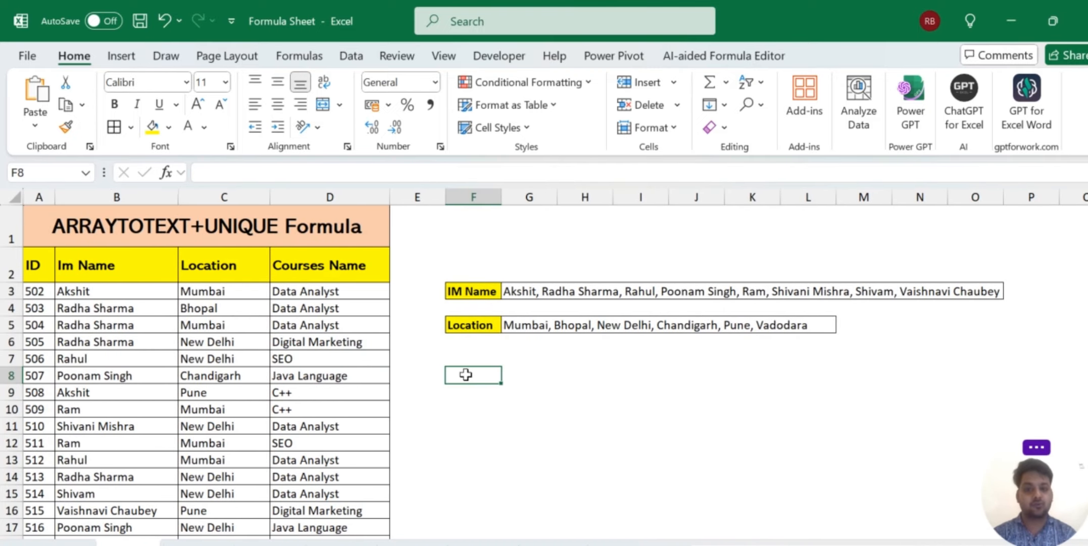
pyautogui.press('Up')
pyautogui.write('Co')
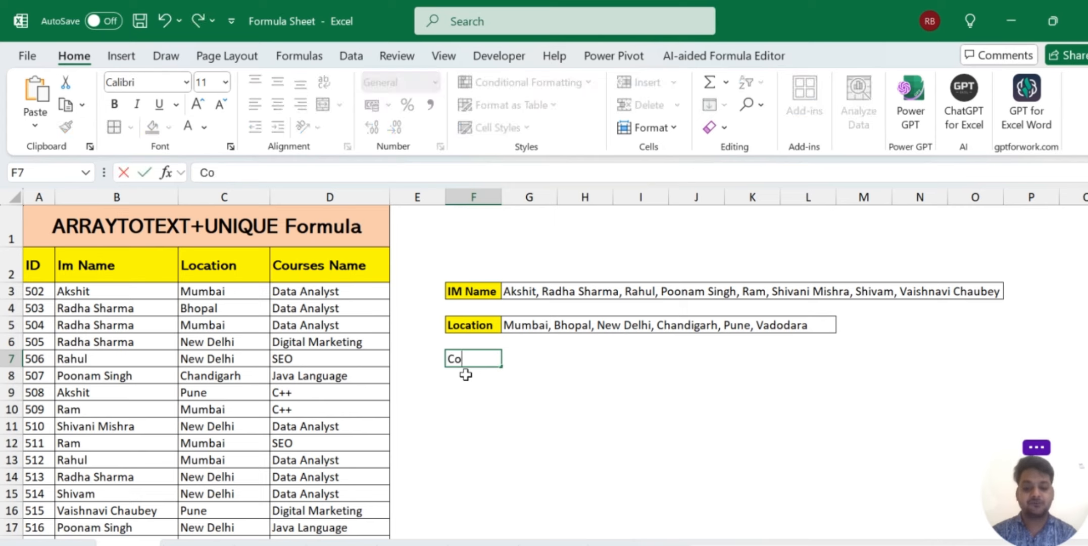
pyautogui.write('urse')
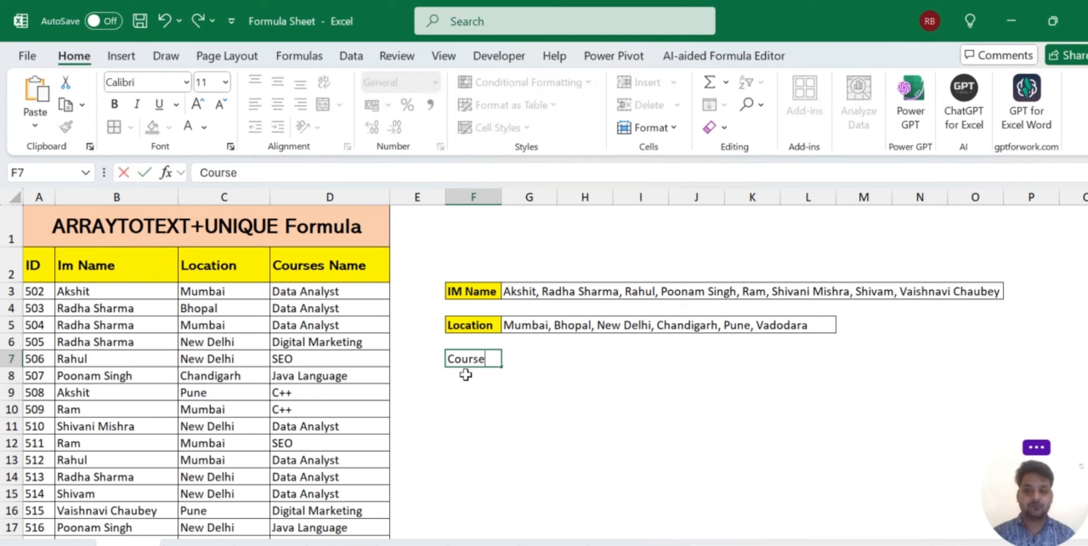
pyautogui.press('Tab')
pyautogui.press('Left')
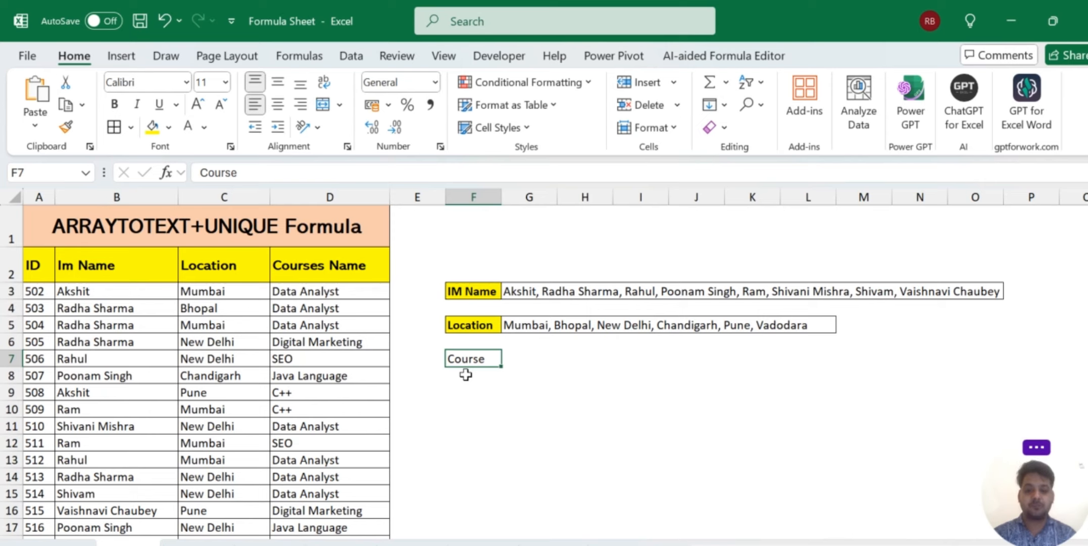
pyautogui.hotkey('ctrl', 'b')
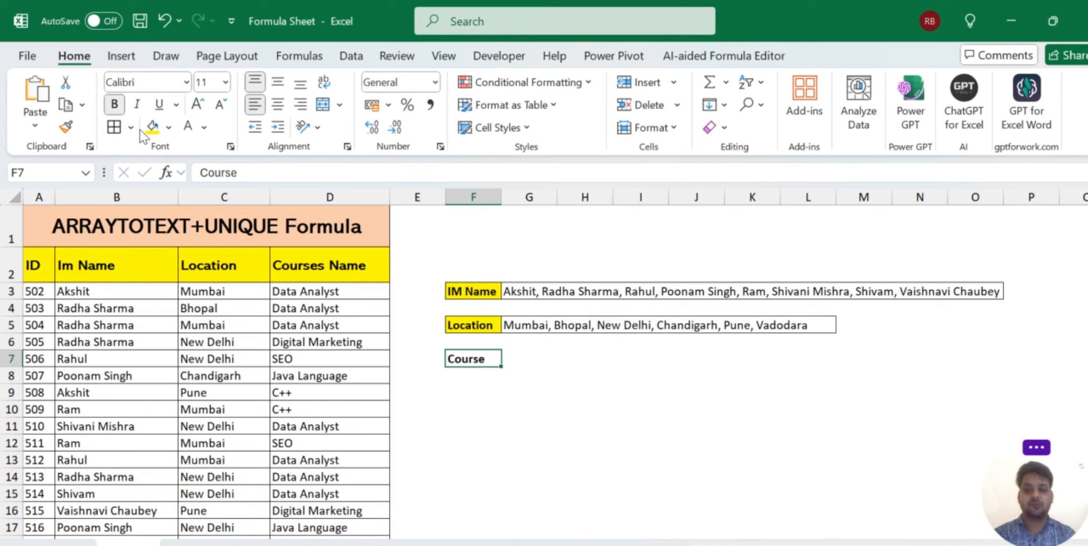
pyautogui.click(151, 127)
pyautogui.press('Tab')
pyautogui.press('F2')
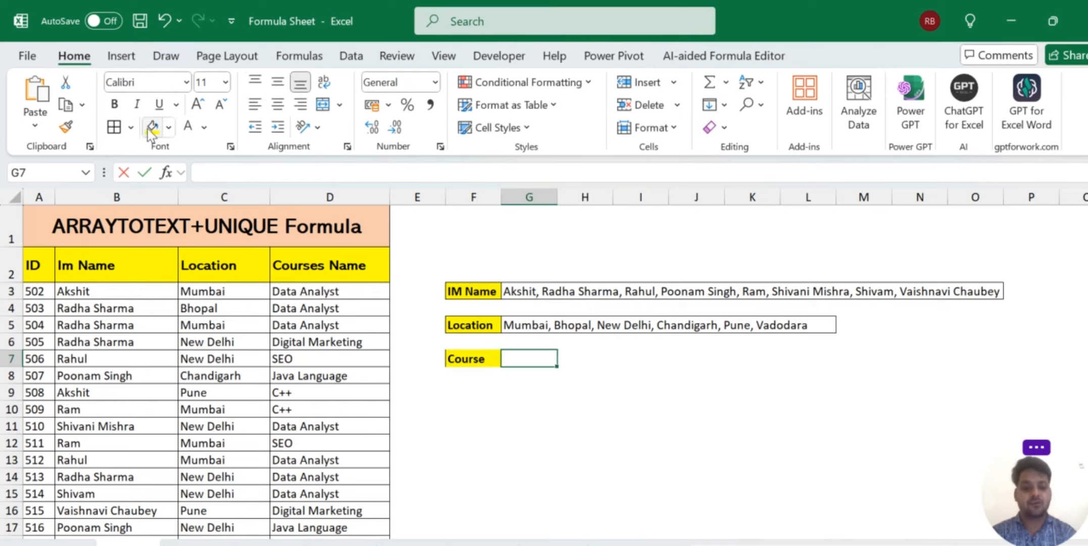
pyautogui.write('=arr')
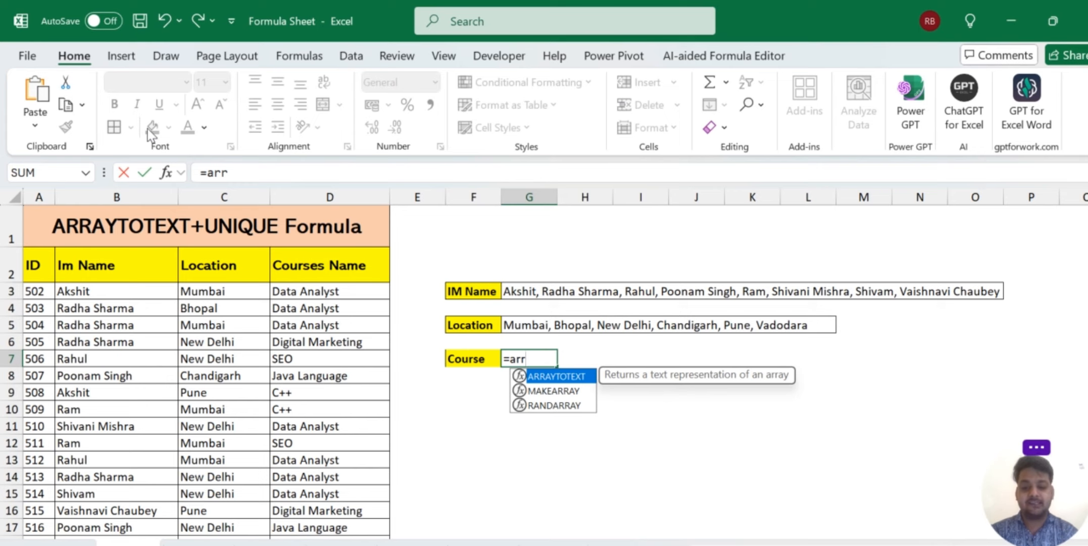
pyautogui.write('at\\')
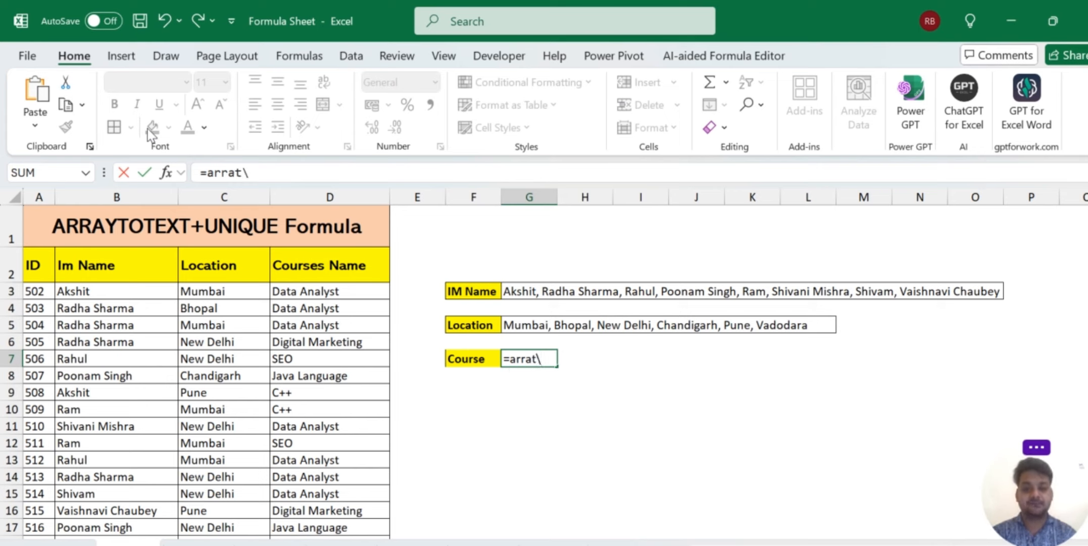
pyautogui.write('\\')
# Enter =ARRAYTOTEXT(D3:D19) in G7 to list all course names, repeats included.
pyautogui.press('BackSpace')
pyautogui.press('BackSpace')
pyautogui.press('BackSpace')
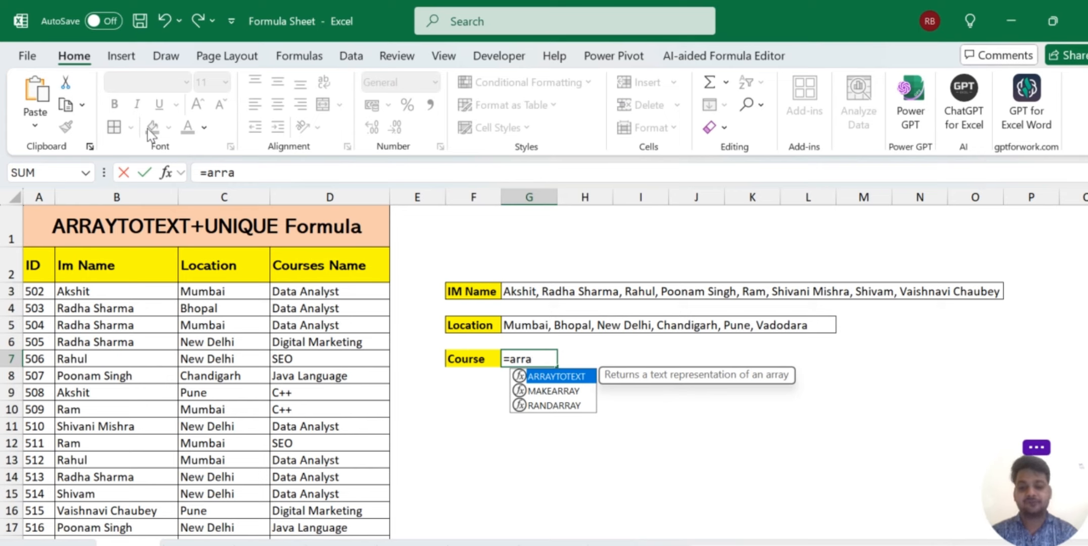
pyautogui.write('y')
pyautogui.press('Tab')
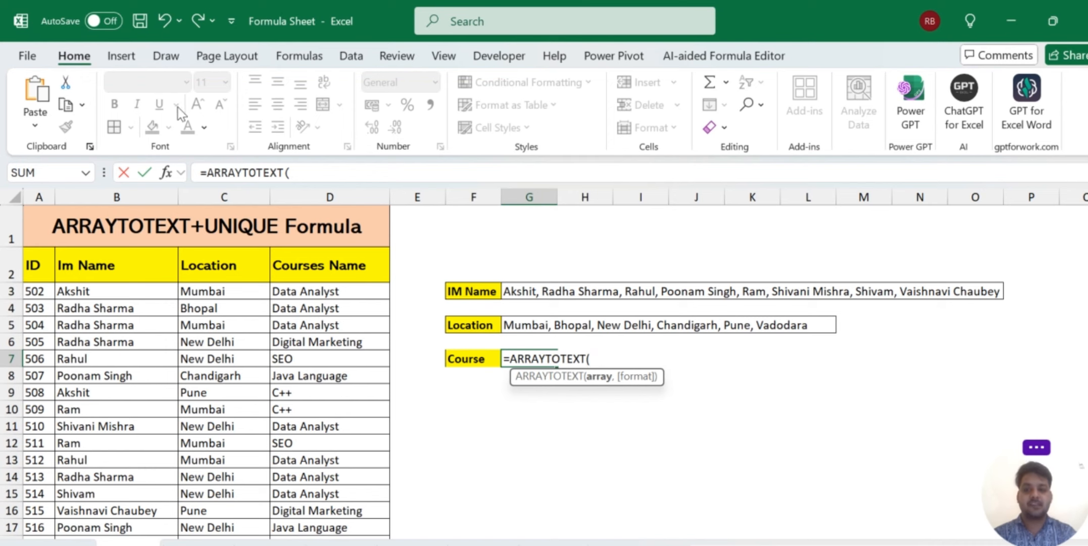
pyautogui.click(335, 290)
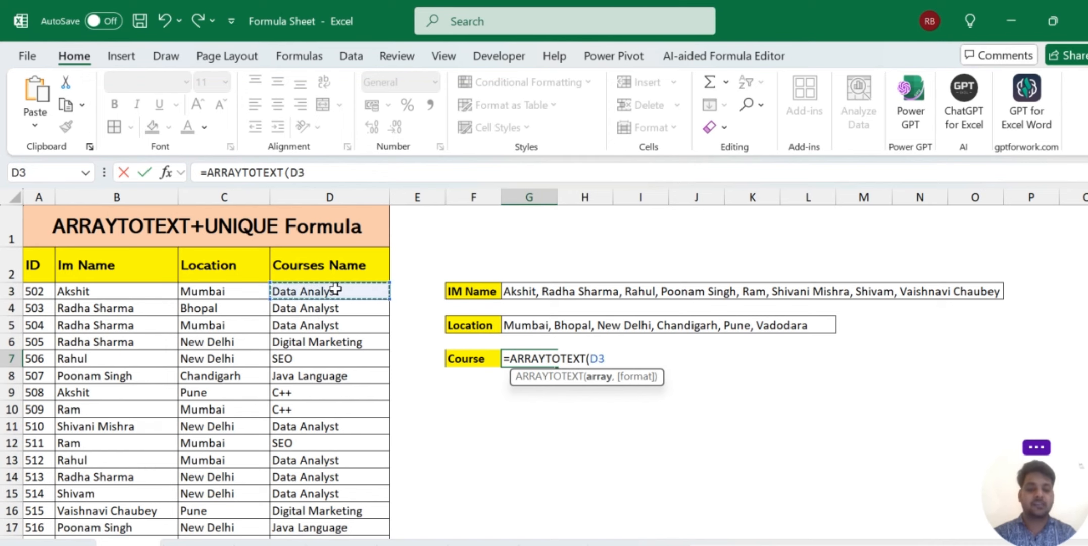
pyautogui.hotkey('ctrl', 'shift', 'Down')
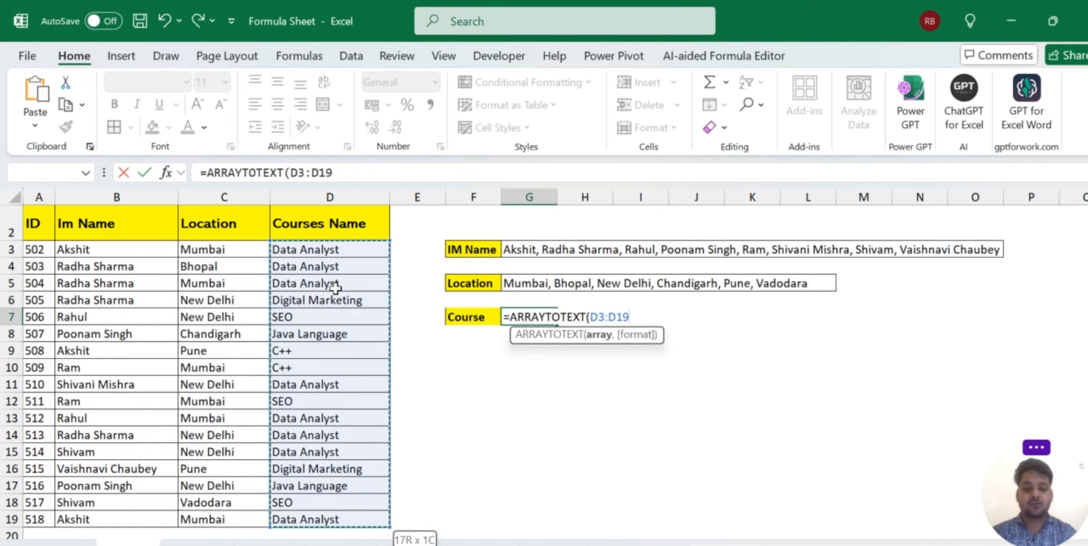
pyautogui.write(')')
pyautogui.press('Return')
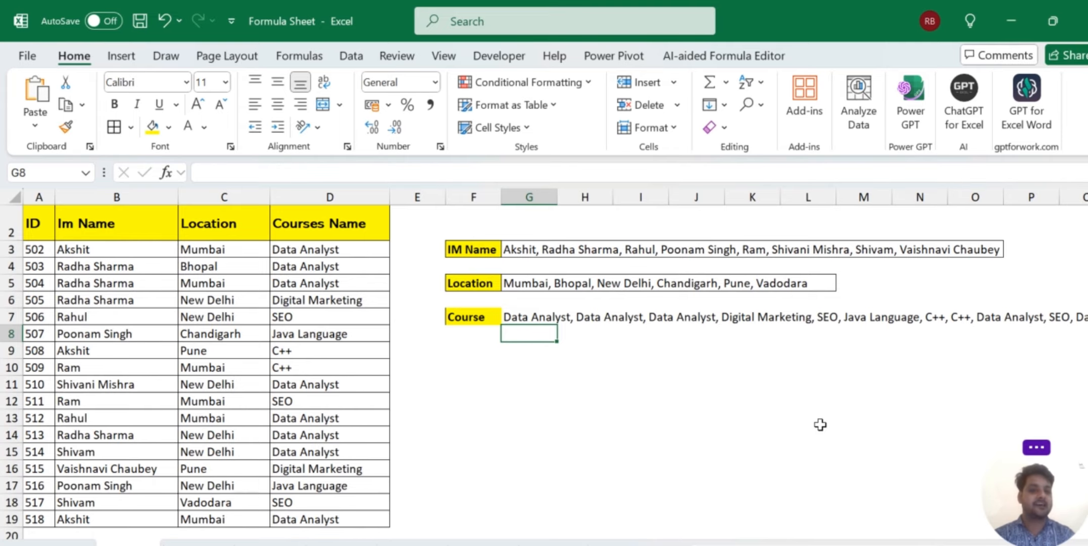
pyautogui.hscroll(5, 814, 423)
pyautogui.hscroll(-5, 820, 425)
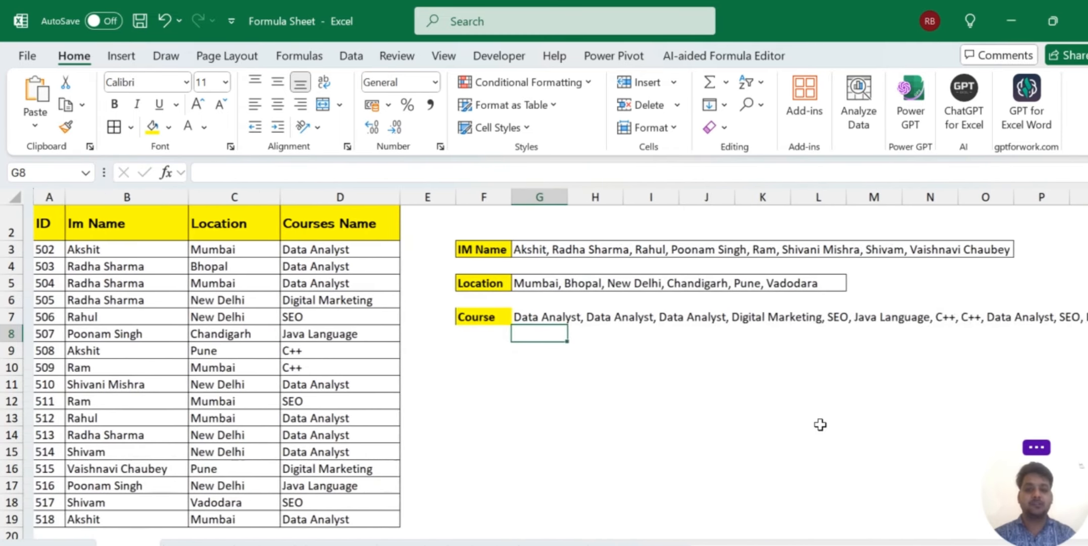
pyautogui.click(529, 317)
# Wrap the G7 range in UNIQUE, giving =ARRAYTOTEXT(UNIQUE(D3:D19)) with each course listed once.
pyautogui.doubleClick(529, 316)
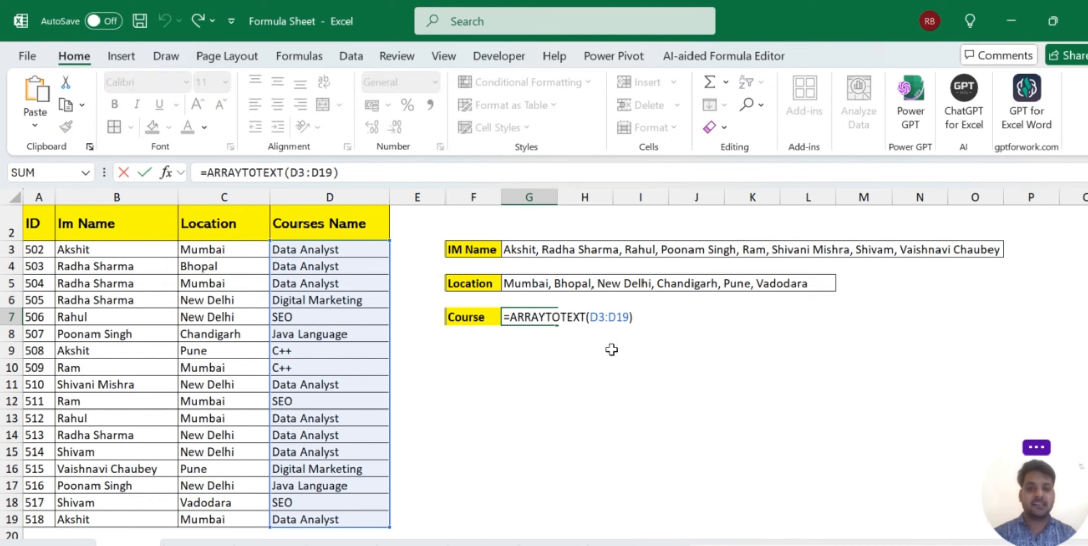
pyautogui.click(589, 316)
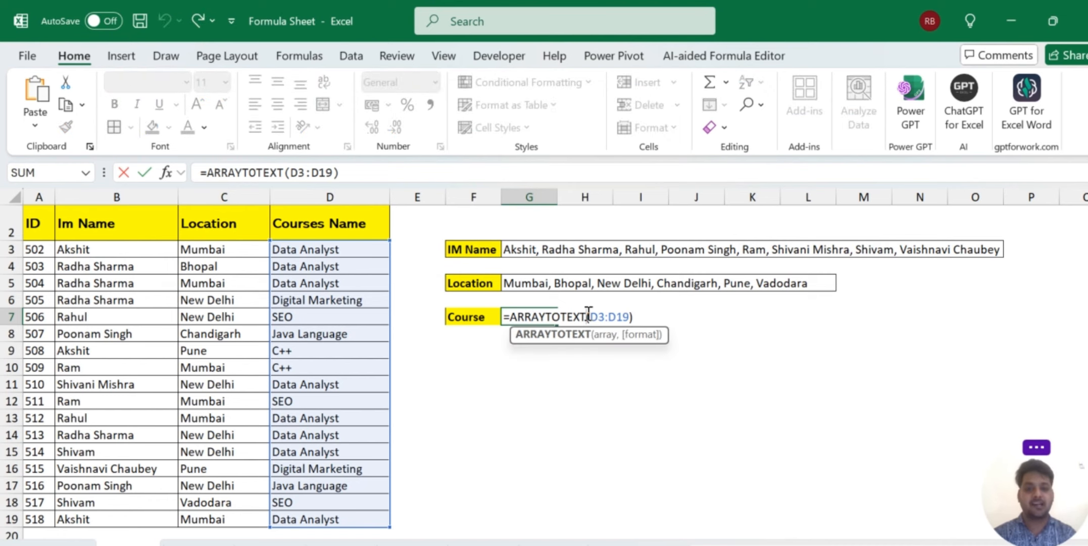
pyautogui.write('uni')
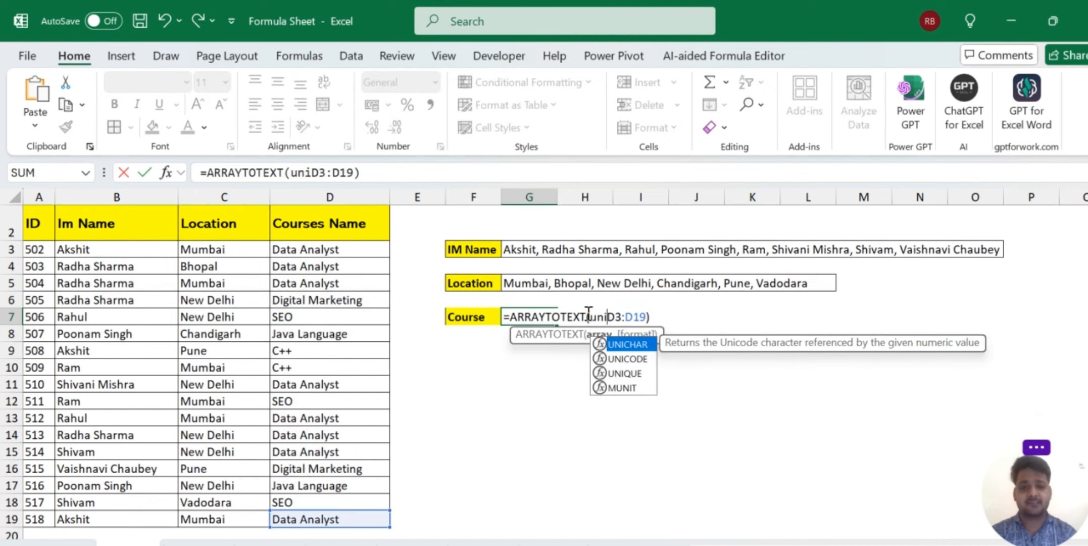
pyautogui.press('Down')
pyautogui.press('Down')
pyautogui.press('Tab')
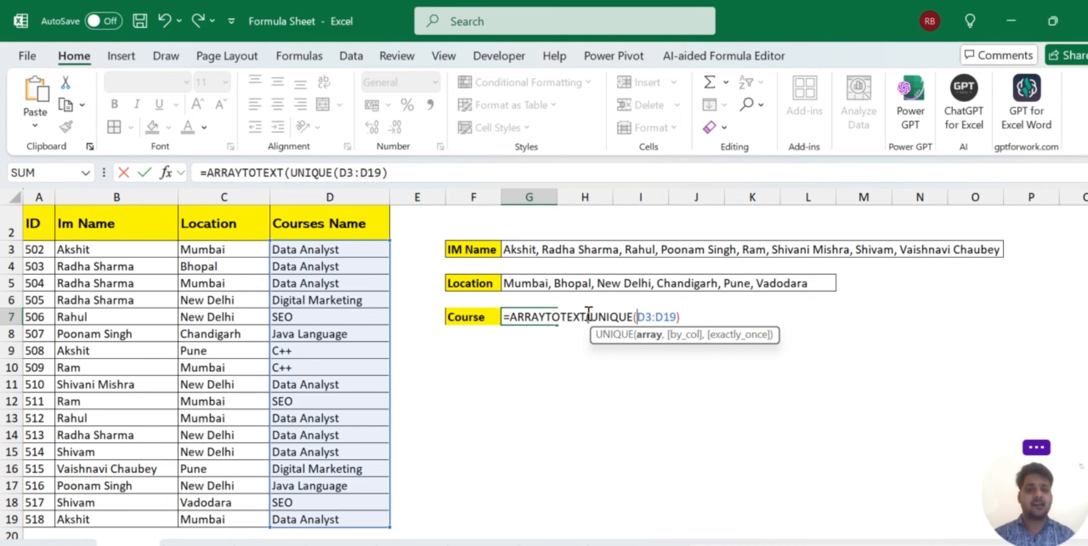
pyautogui.click(687, 317)
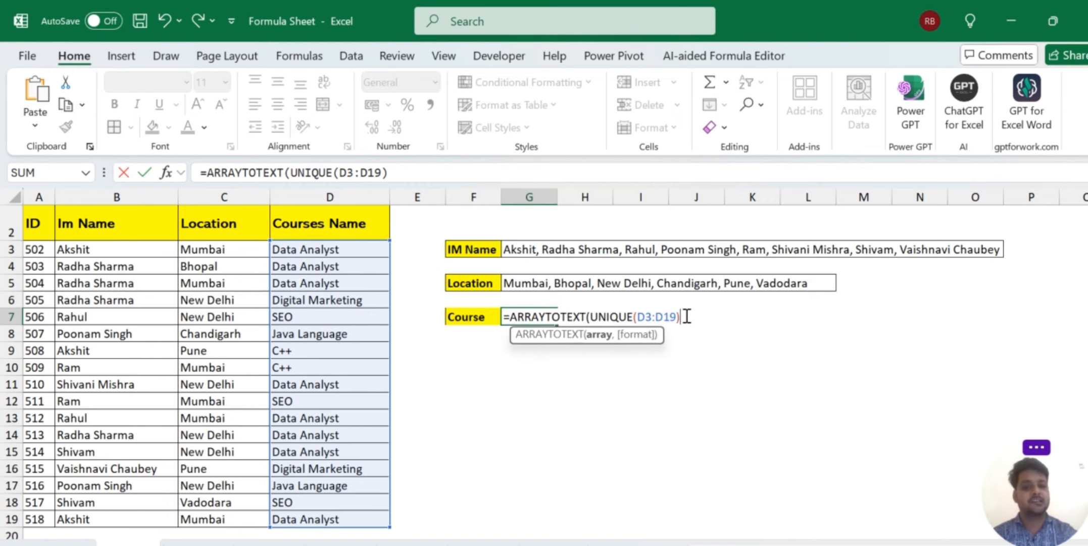
pyautogui.write(')')
pyautogui.press('Return')
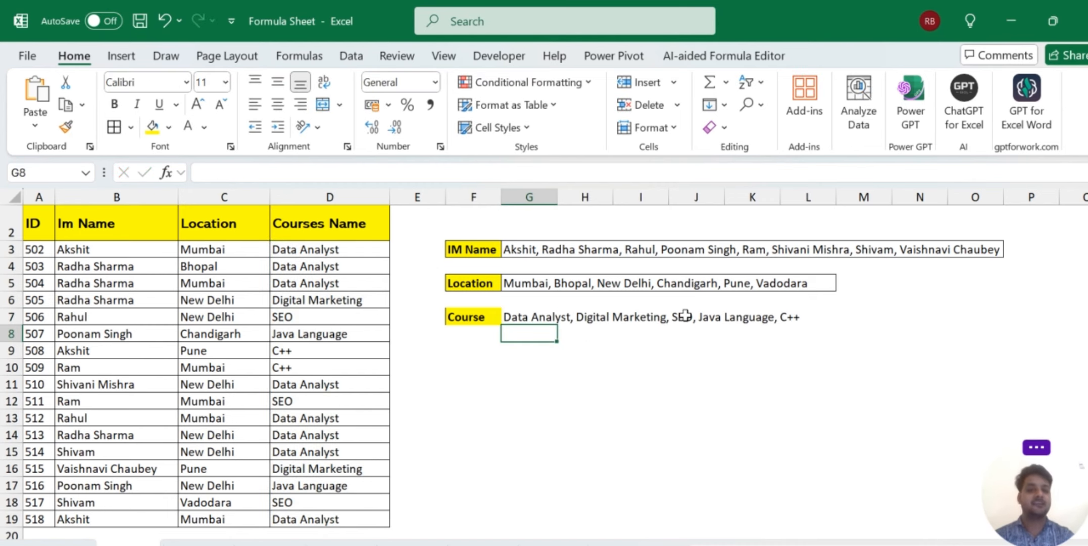
pyautogui.click(573, 384)
pyautogui.press('Up')
# Apply All Borders to the Course row F7:L7, matching the IM Name and Location rows.
pyautogui.press('Up')
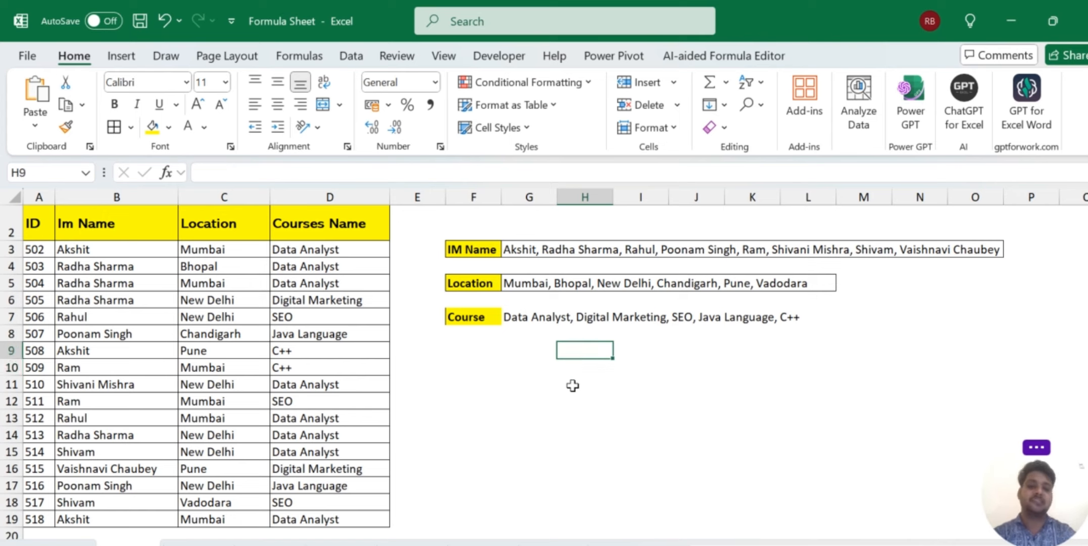
pyautogui.press('Up')
pyautogui.press('Left')
pyautogui.press('Left')
pyautogui.press('Up')
pyautogui.hotkey('shift', 'Right')
pyautogui.hotkey('shift', 'Right')
pyautogui.hotkey('shift', 'Right')
pyautogui.hotkey('shift', 'Right')
pyautogui.hotkey('shift', 'Right')
pyautogui.hotkey('shift', 'Right')
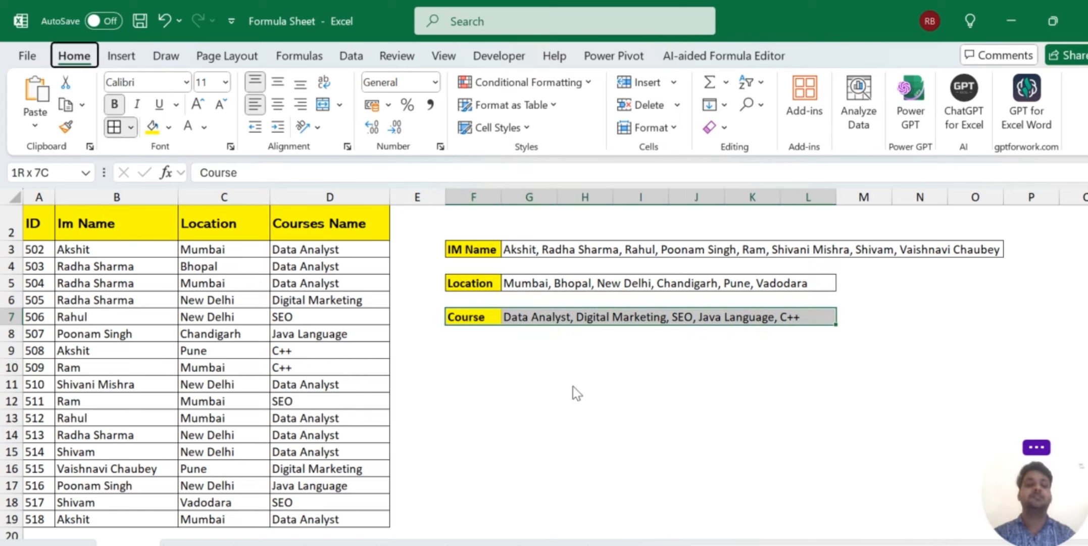
pyautogui.click(586, 424)
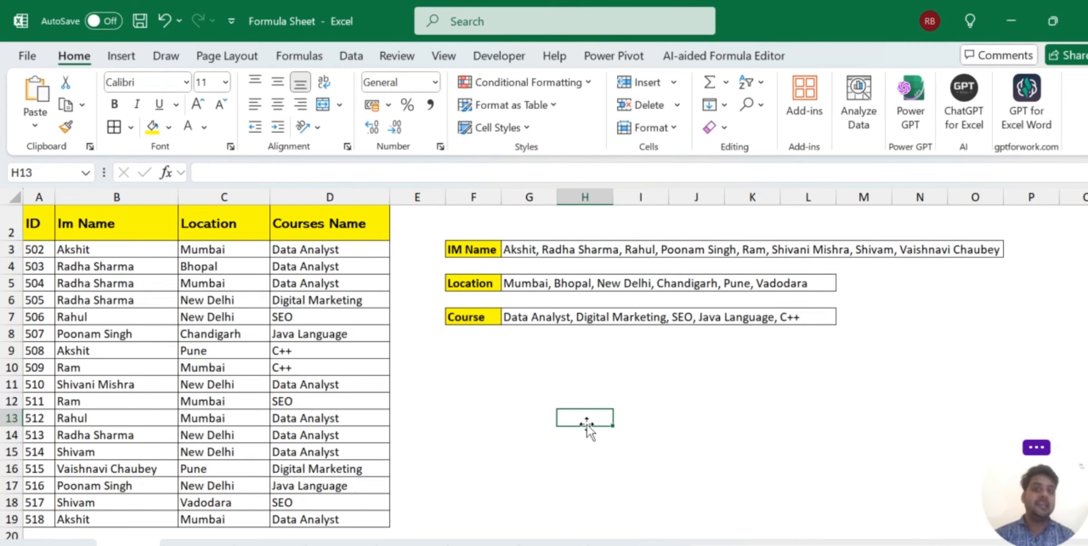
pyautogui.scroll(1, 587, 427)
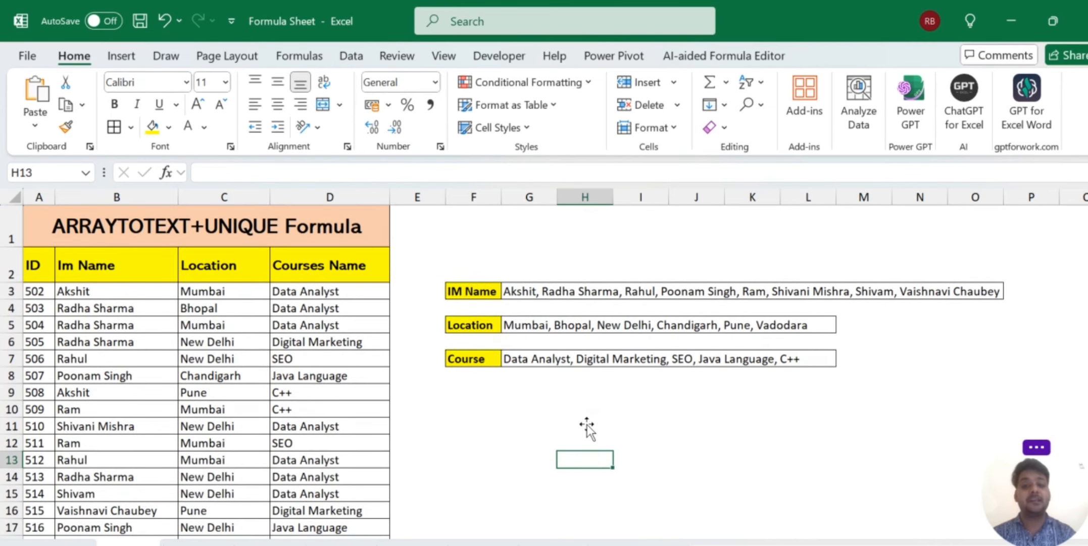